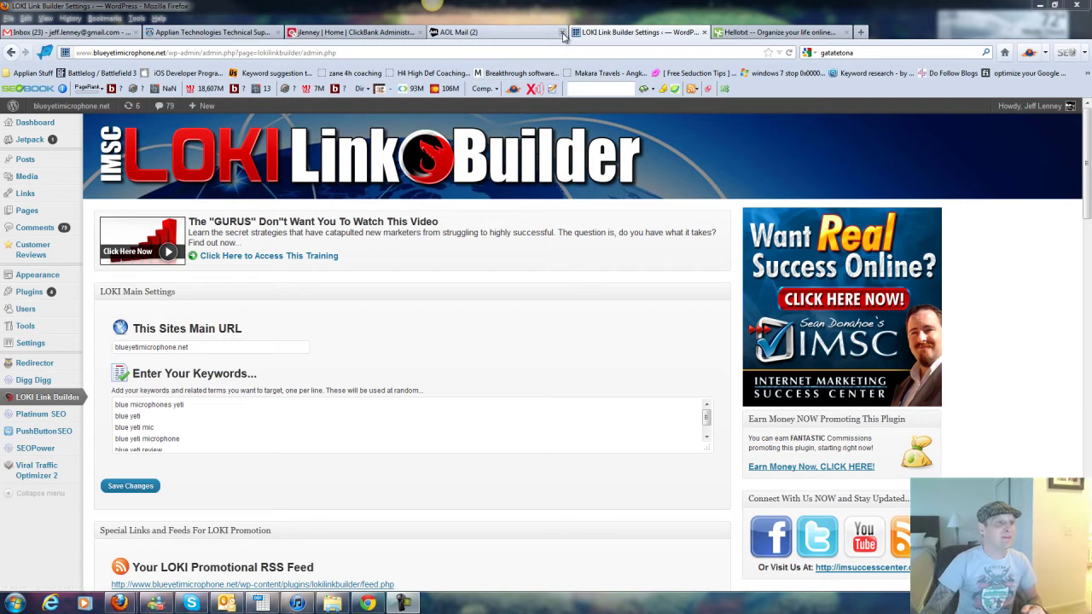
- Close the AOL Mail tab and return to the LOKI Link Builder settings page
{"action": "left_click", "coordinate": [563, 33]}
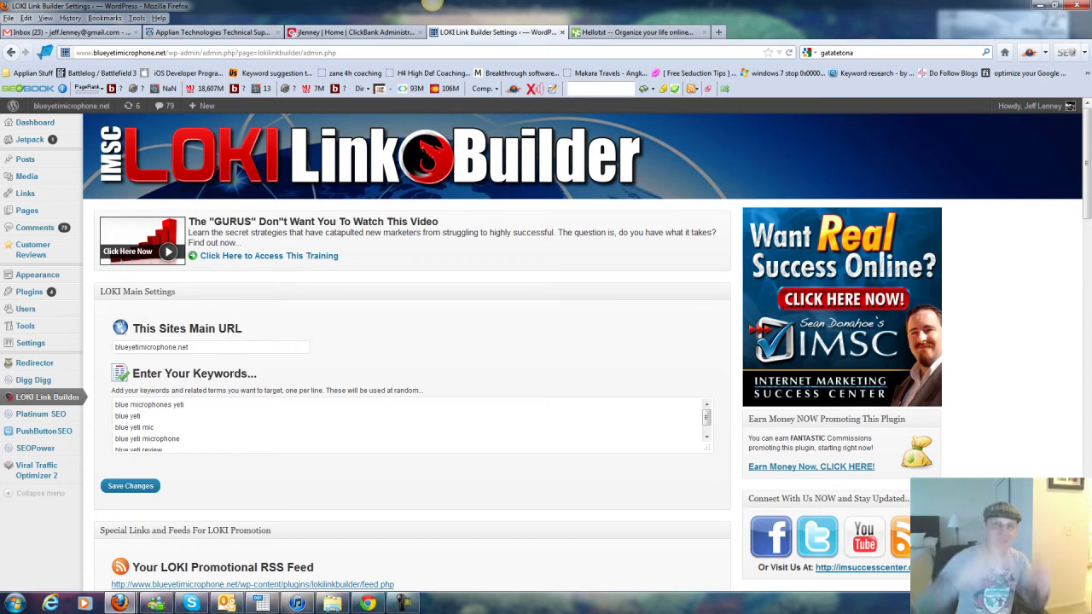
{"action": "left_click", "coordinate": [623, 333]}
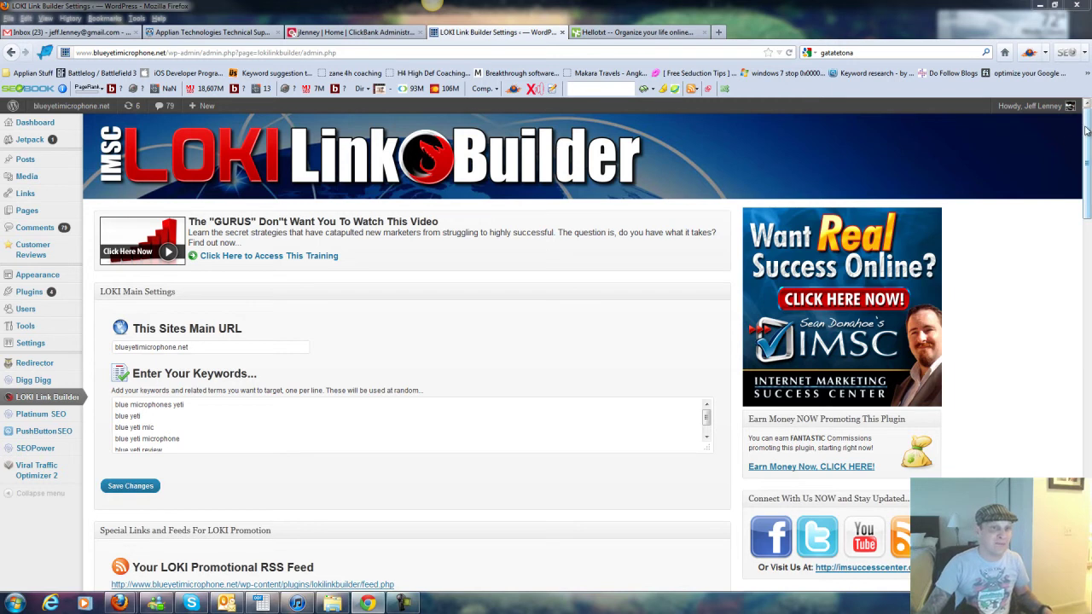
- Copy the site's main URL from the LOKI main settings, view that site in a new tab, and close the tab
{"action": "scroll", "coordinate": [1088, 137], "scroll_direction": "down", "scroll_amount": 1}
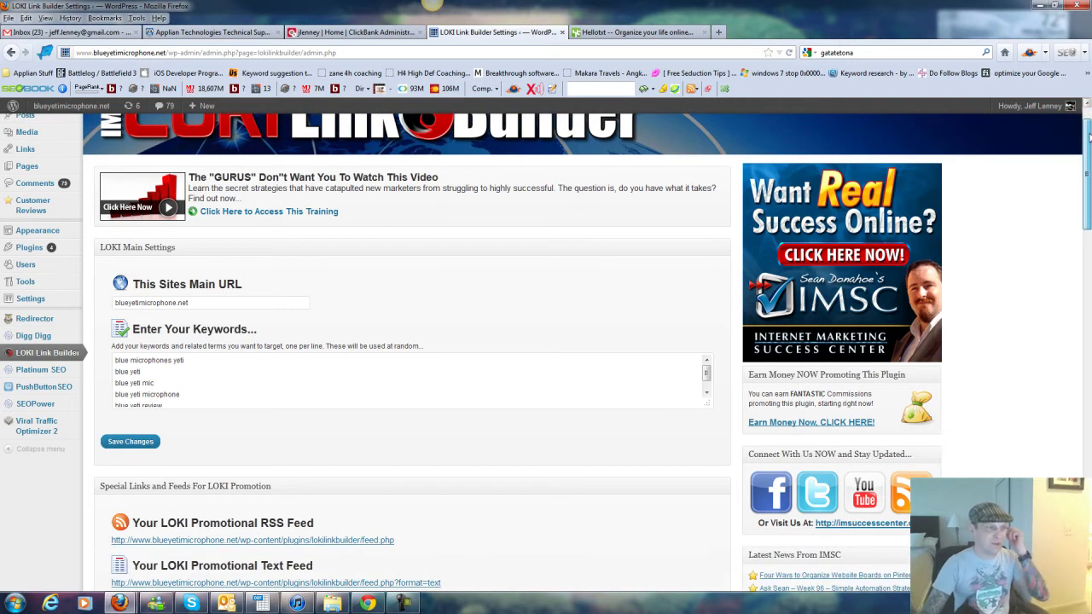
{"action": "left_click_drag", "start_coordinate": [1089, 137], "coordinate": [1089, 140]}
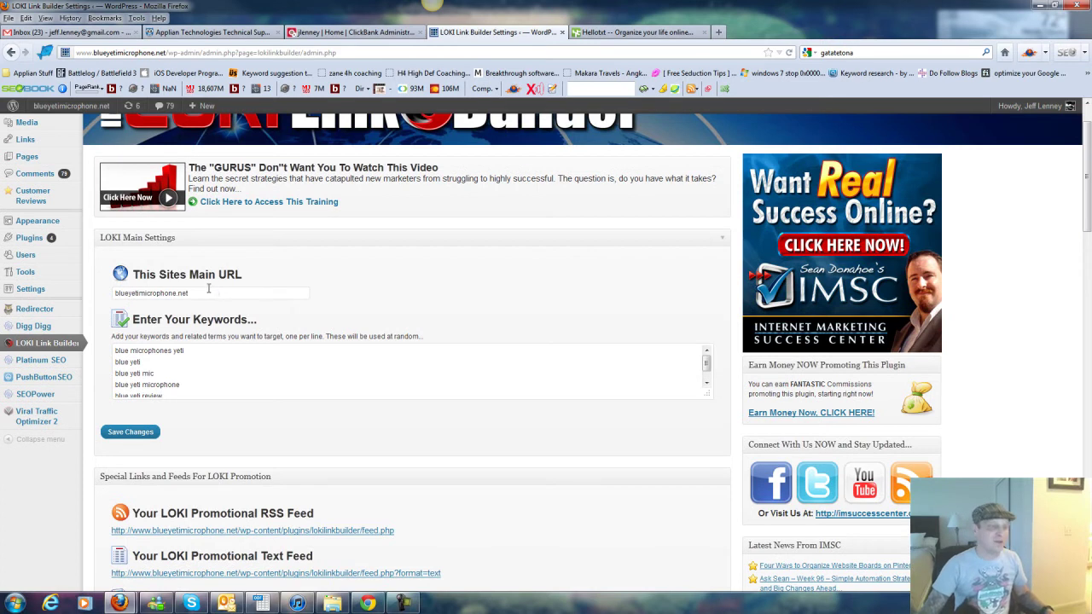
{"action": "left_click_drag", "start_coordinate": [208, 289], "coordinate": [113, 294]}
{"action": "key", "text": "ctrl+c"}
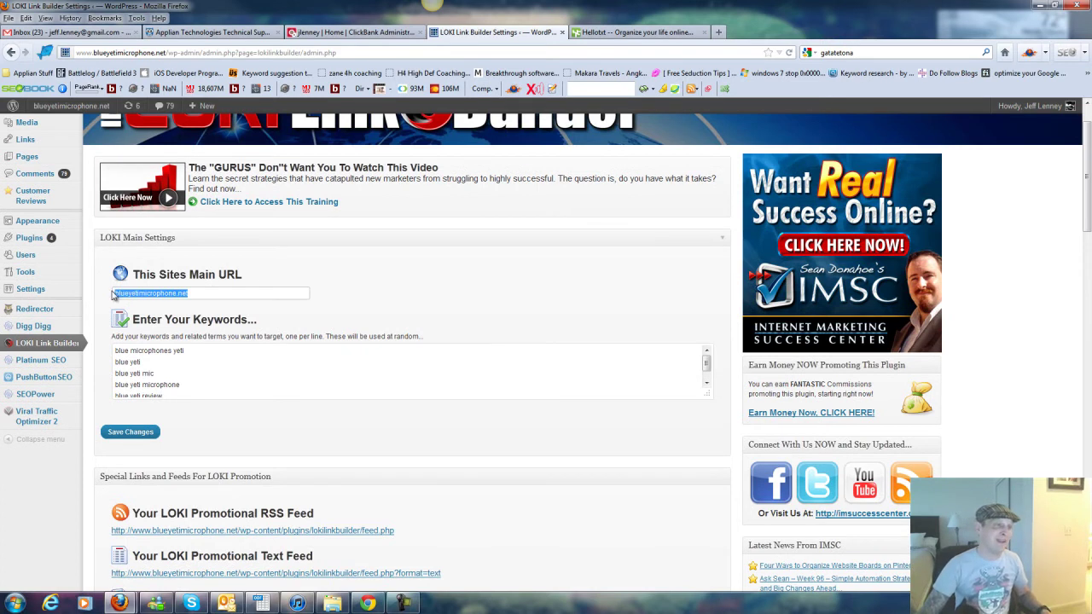
{"action": "key", "text": "ctrl+t"}
{"action": "key", "text": "ctrl+v"}
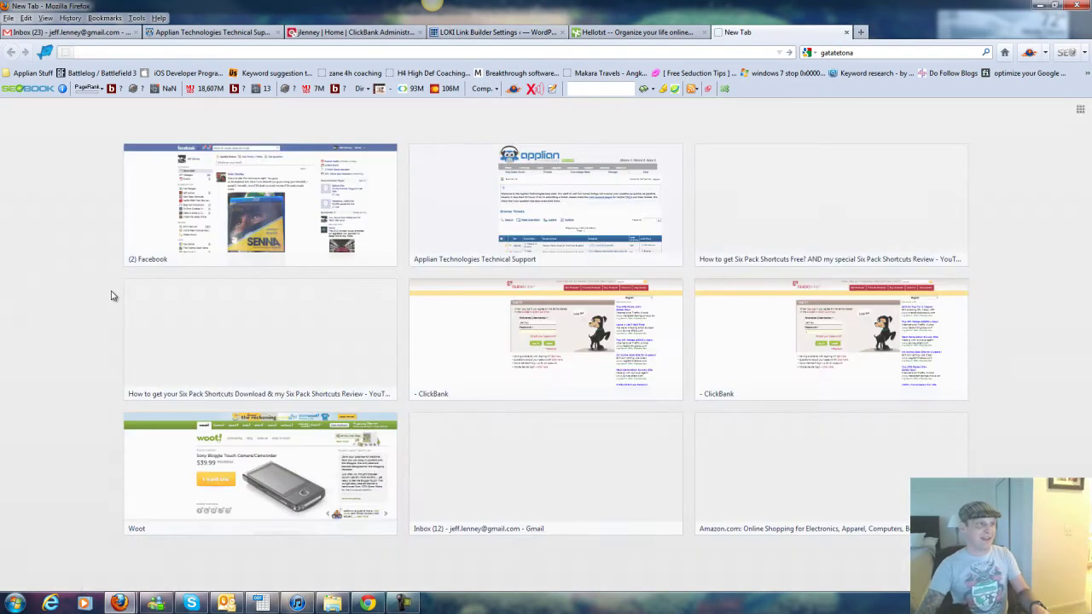
{"action": "key", "text": "Return"}
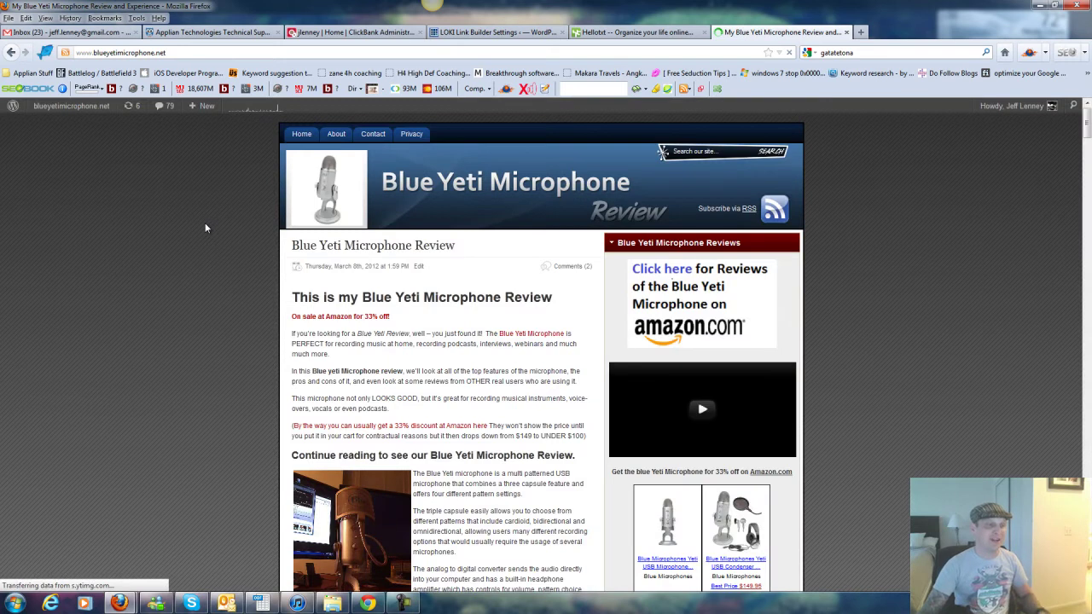
{"action": "mouse_move", "coordinate": [844, 34]}
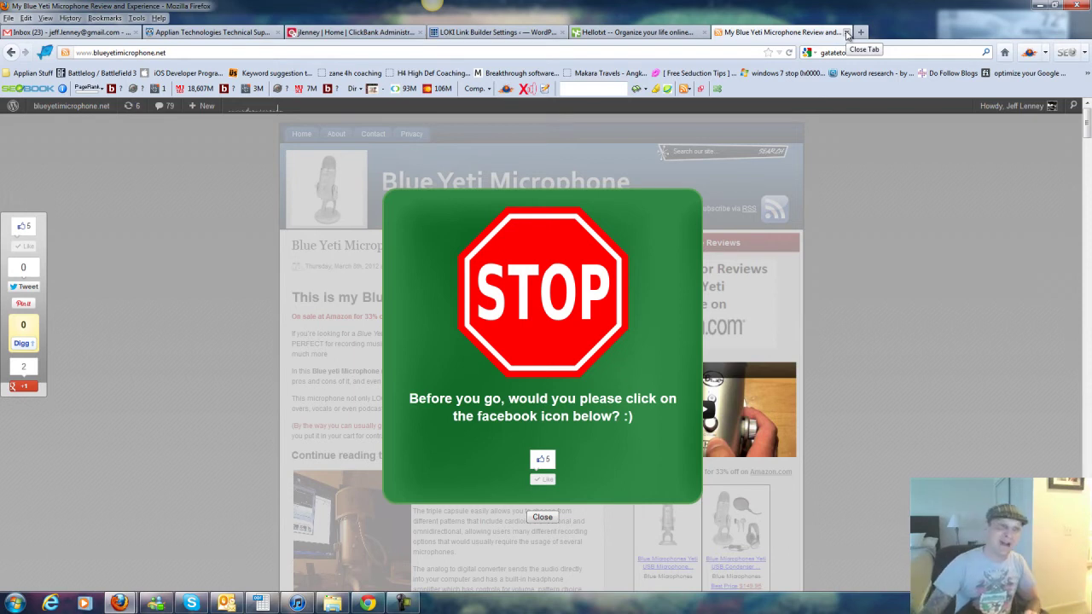
{"action": "left_click", "coordinate": [848, 33]}
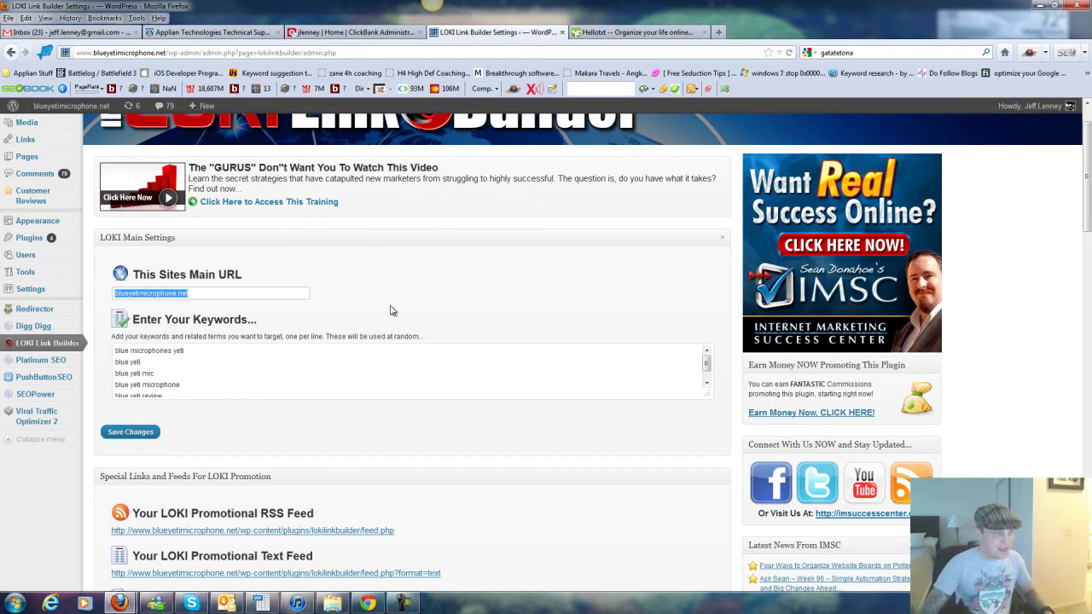
- Look over the promotional feed links and the feeds and sources section of the LOKI settings
{"action": "middle_click", "coordinate": [349, 435]}
{"action": "scroll", "coordinate": [348, 435], "scroll_direction": "down", "scroll_amount": 5}
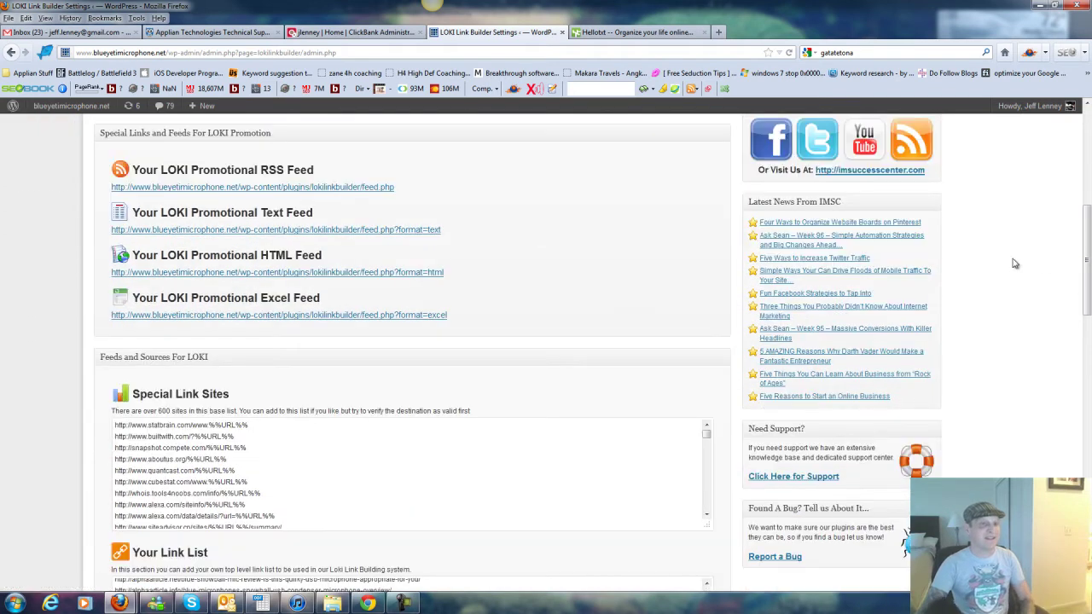
{"action": "scroll", "coordinate": [1058, 256], "scroll_direction": "down", "scroll_amount": 3}
{"action": "middle_click", "coordinate": [967, 300]}
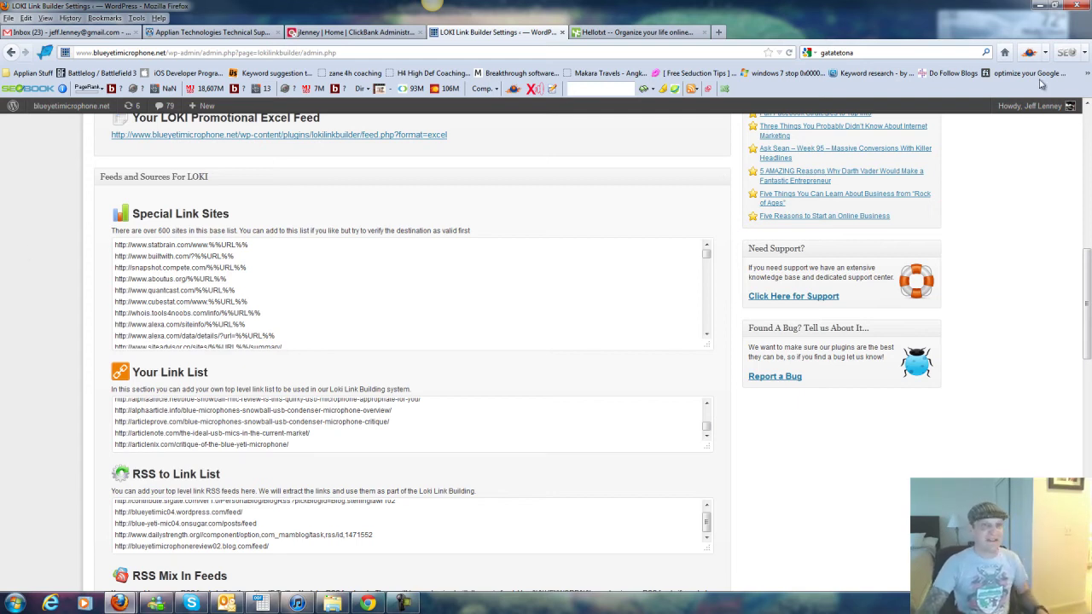
- Try to view the bookmarked Profit Instruments Quick Index Tool page in a new tab, and close the tab
{"action": "left_click", "coordinate": [1087, 76]}
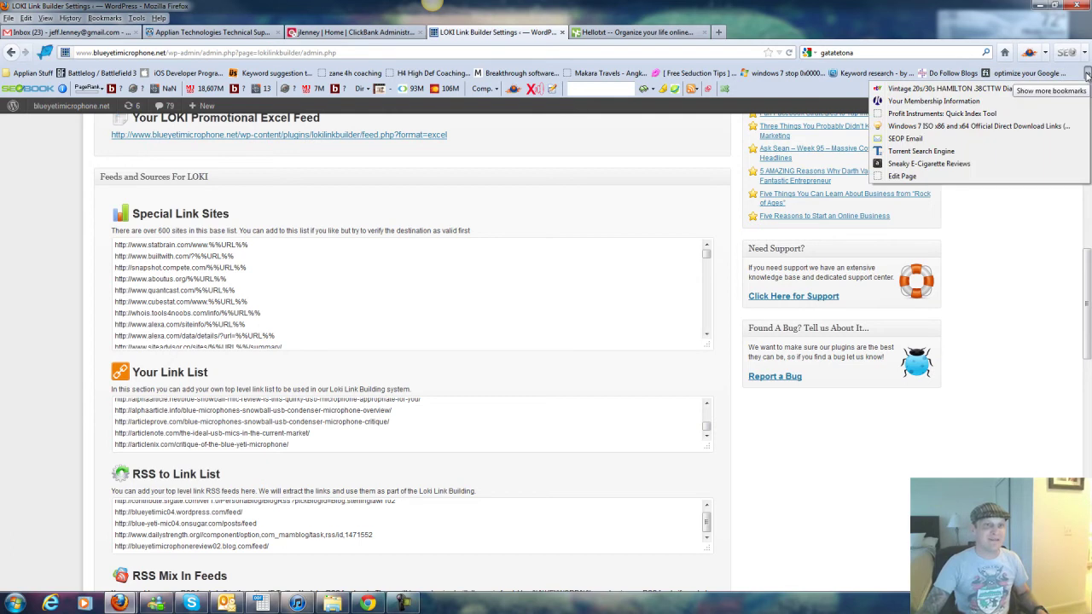
{"action": "left_click", "coordinate": [1036, 232]}
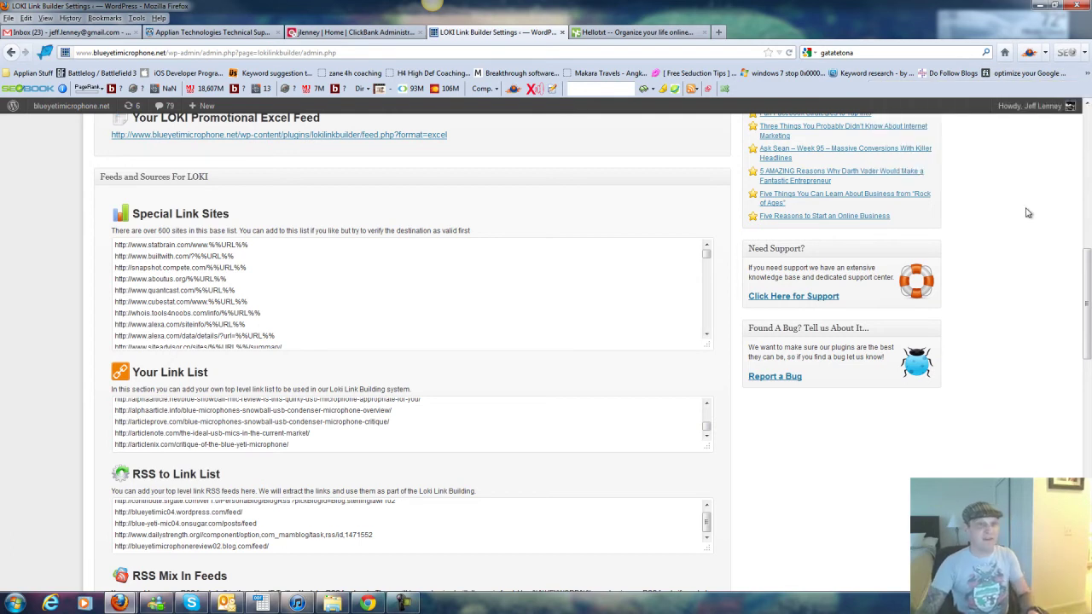
{"action": "key", "text": "ctrl+t"}
{"action": "left_click", "coordinate": [1086, 73]}
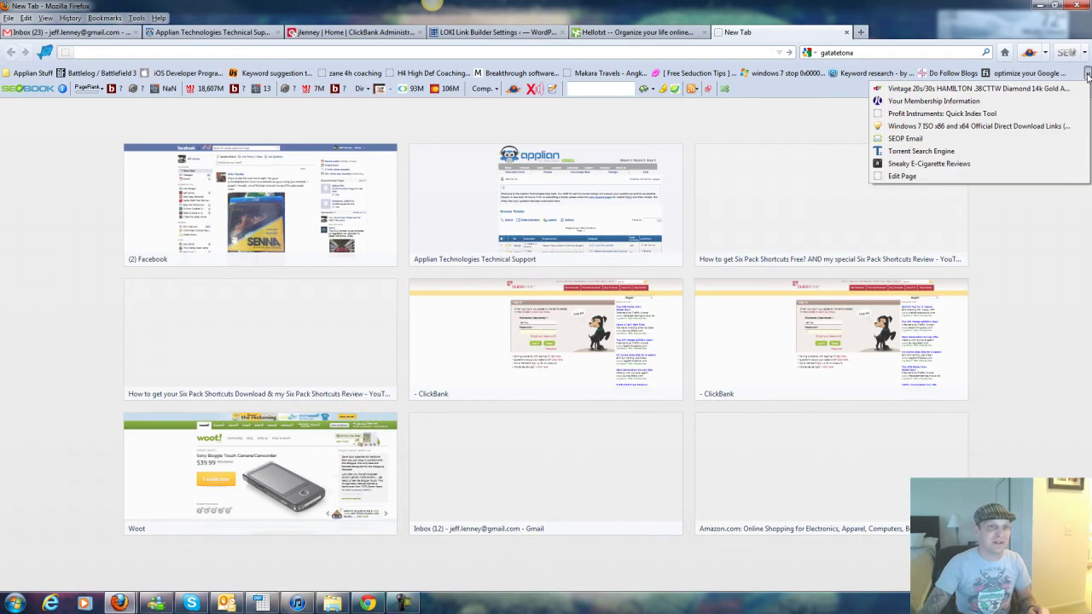
{"action": "left_click", "coordinate": [963, 119]}
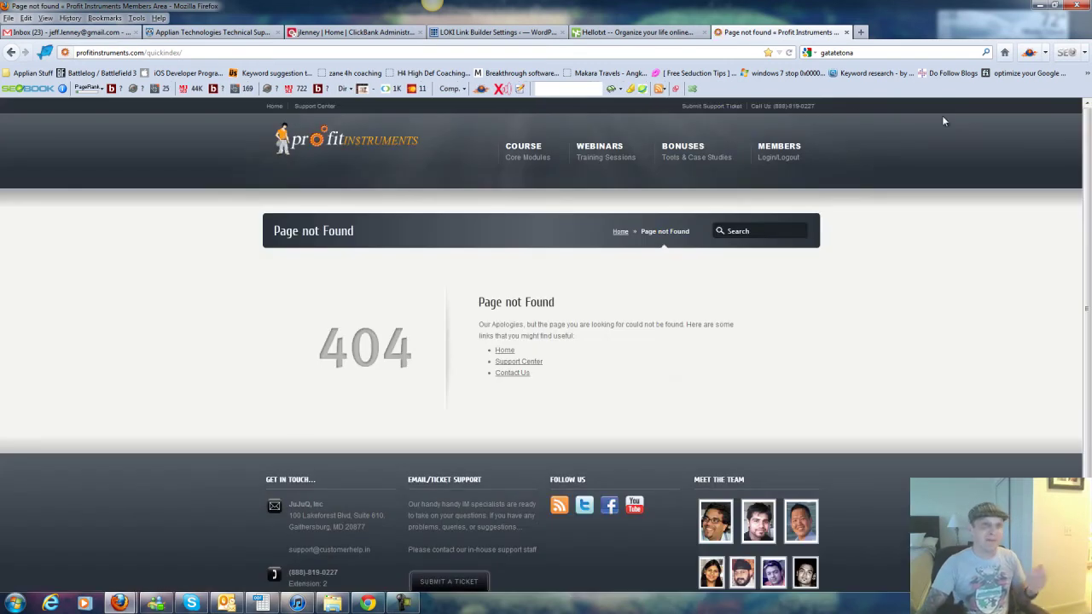
{"action": "left_click", "coordinate": [846, 32]}
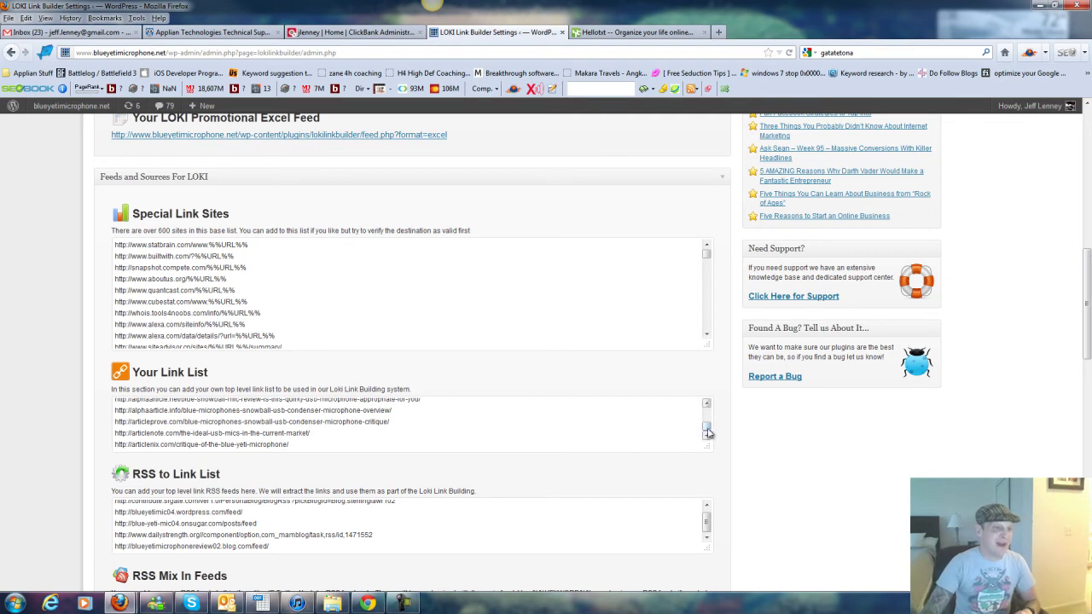
- Open the LOKI promotional RSS feed, examine its mix of links and news items, and close the feed
{"action": "left_click_drag", "start_coordinate": [705, 426], "coordinate": [706, 411]}
{"action": "scroll", "coordinate": [684, 268], "scroll_direction": "up", "scroll_amount": 5}
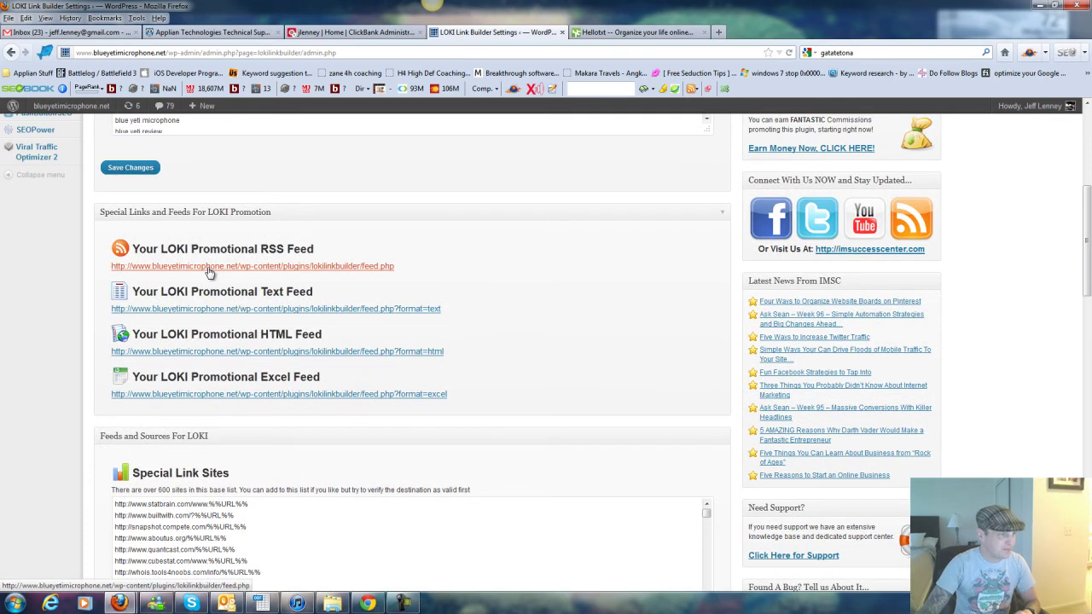
{"action": "left_click", "coordinate": [209, 267]}
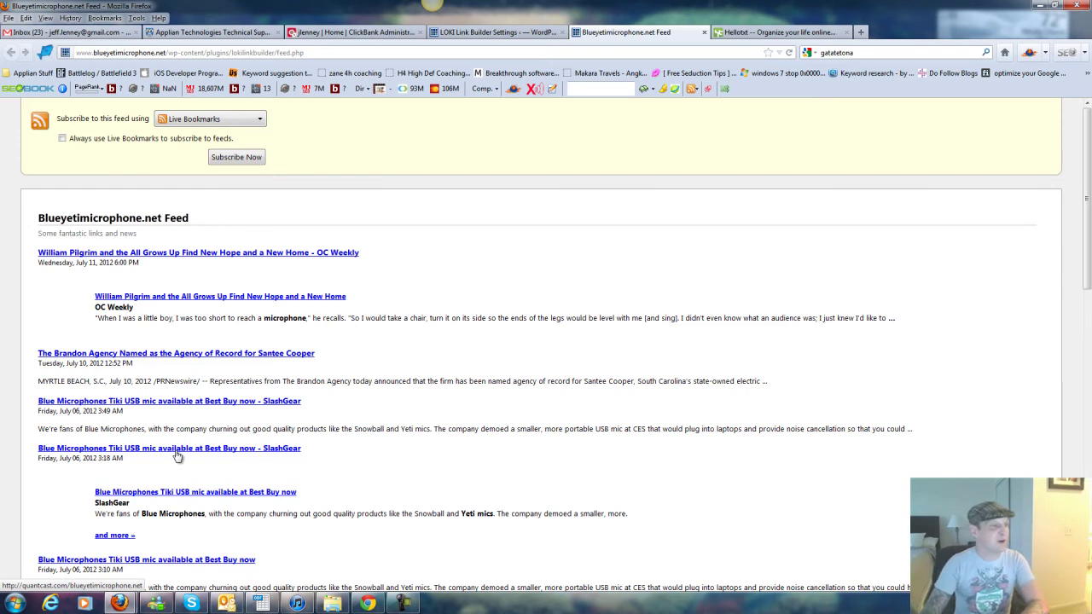
{"action": "scroll", "coordinate": [177, 456], "scroll_direction": "down", "scroll_amount": 3}
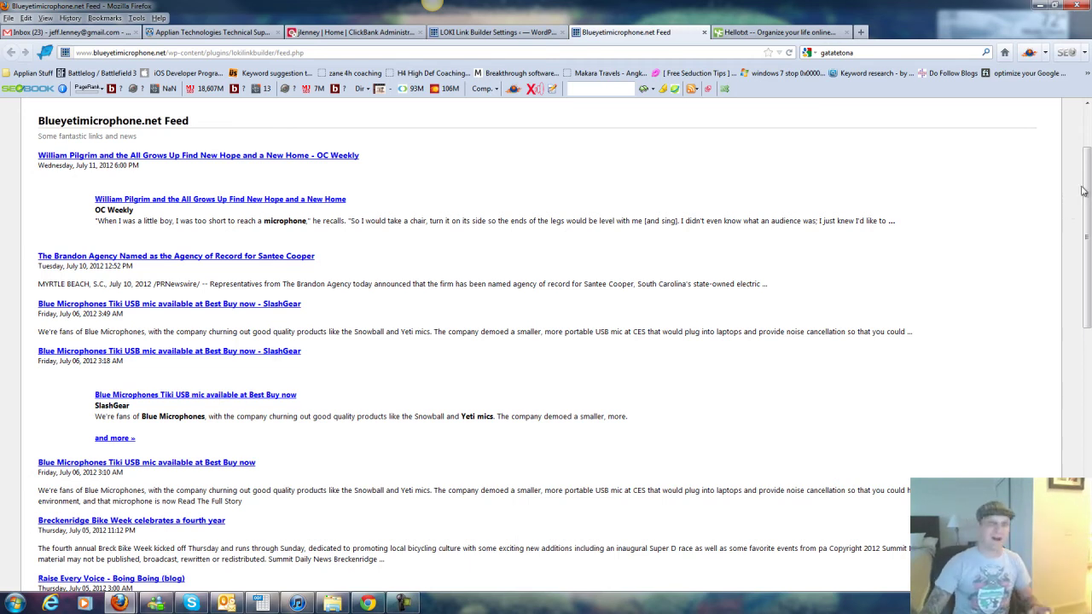
{"action": "left_click_drag", "start_coordinate": [1087, 190], "coordinate": [1086, 162]}
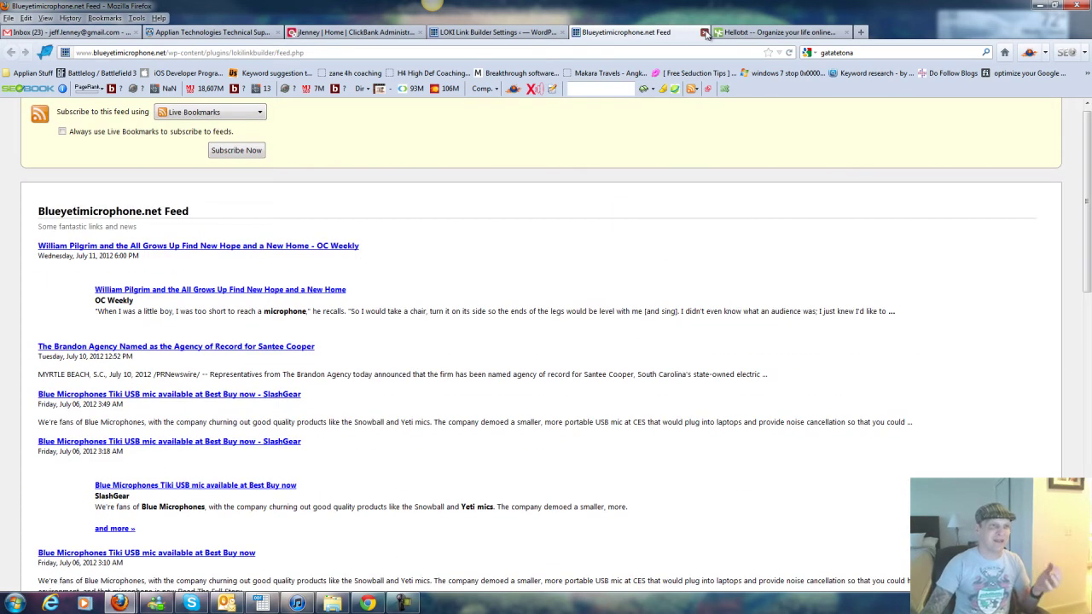
{"action": "left_click", "coordinate": [704, 32]}
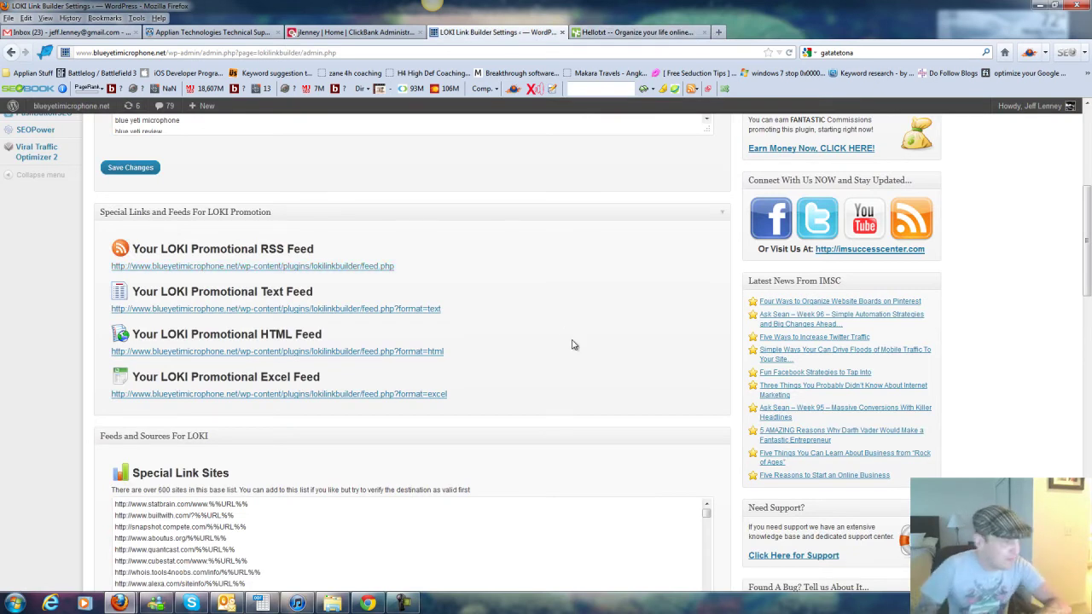
- Review Your Link List and RSS to Link List, highlighting the YouTube video link and the onsugar.com posts feed
{"action": "scroll", "coordinate": [572, 344], "scroll_direction": "down", "scroll_amount": 4}
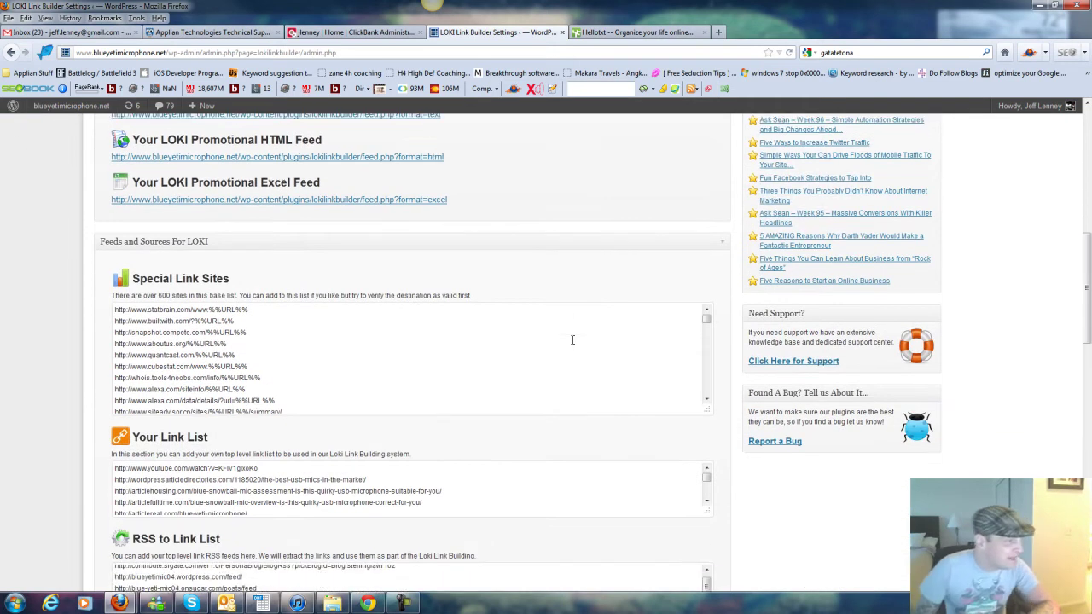
{"action": "scroll", "coordinate": [573, 339], "scroll_direction": "down", "scroll_amount": 4}
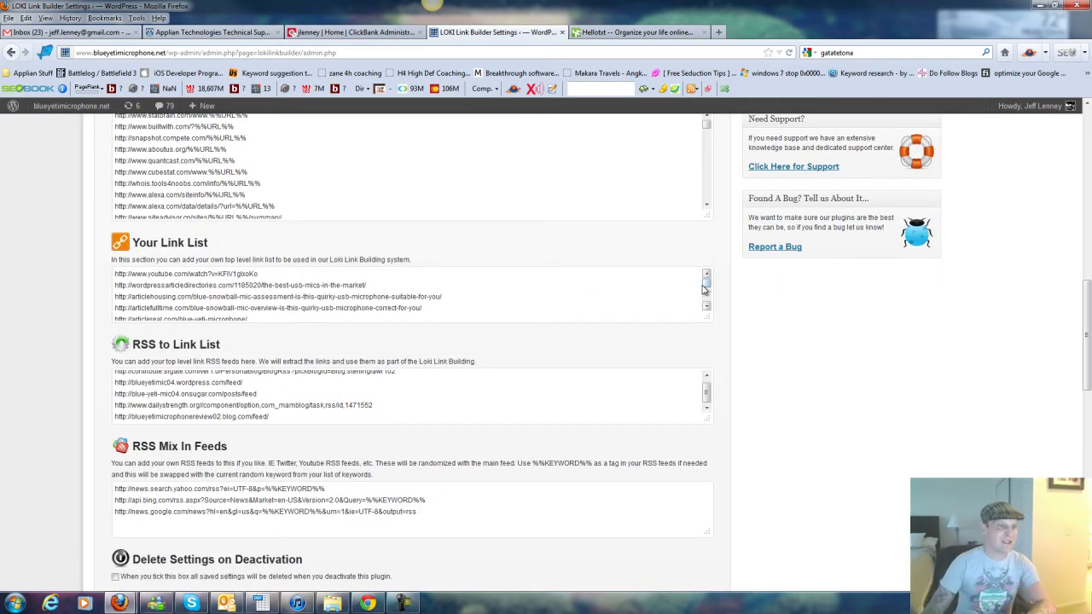
{"action": "left_click_drag", "start_coordinate": [706, 285], "coordinate": [706, 315]}
{"action": "scroll", "coordinate": [707, 307], "scroll_direction": "up", "scroll_amount": 5}
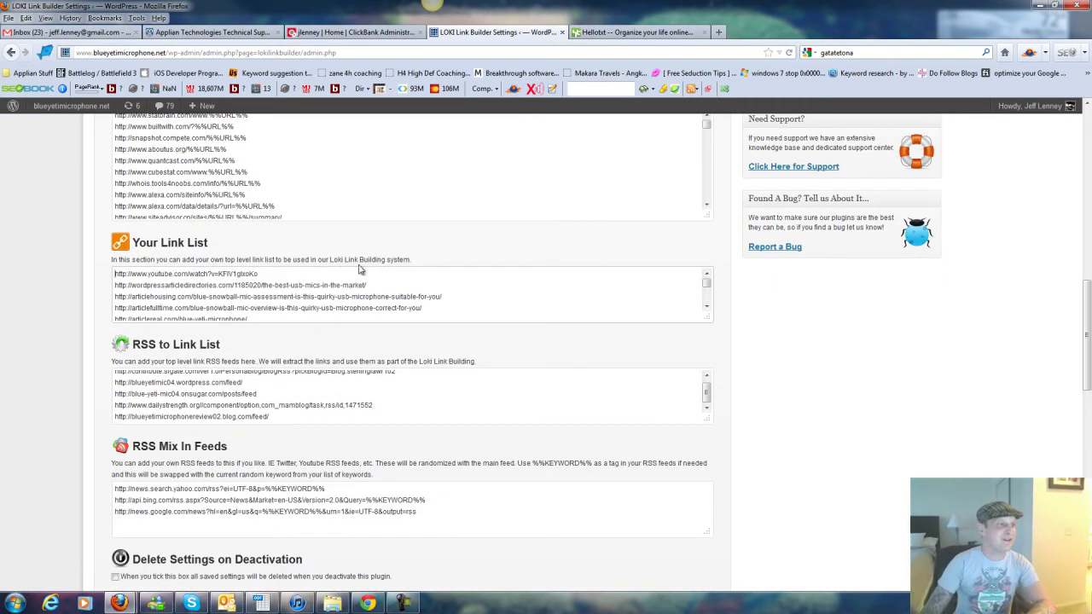
{"action": "left_click_drag", "start_coordinate": [258, 273], "coordinate": [97, 272]}
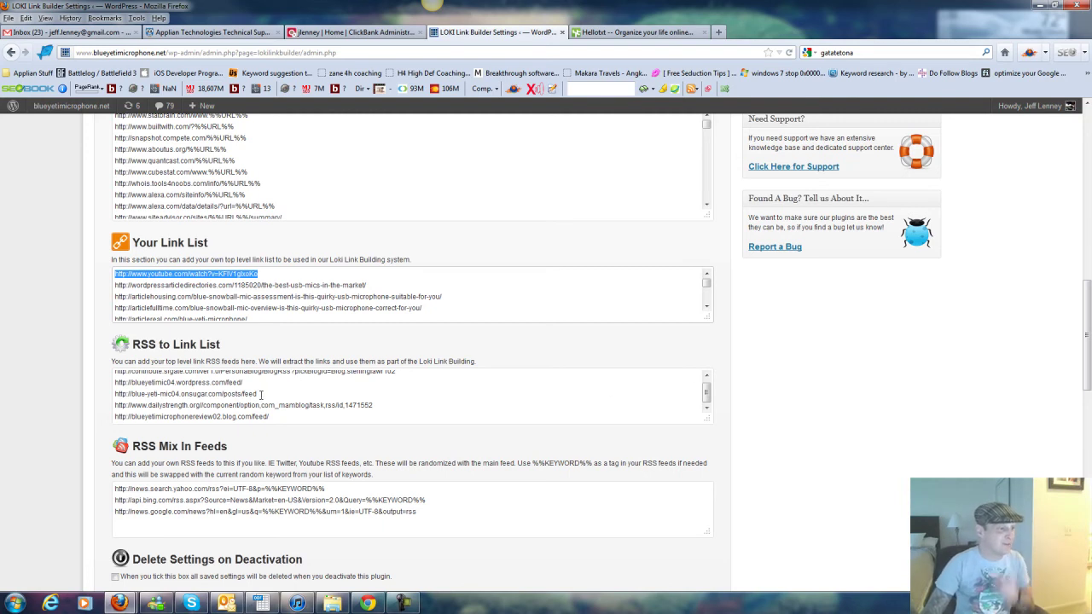
{"action": "left_click_drag", "start_coordinate": [302, 396], "coordinate": [85, 398]}
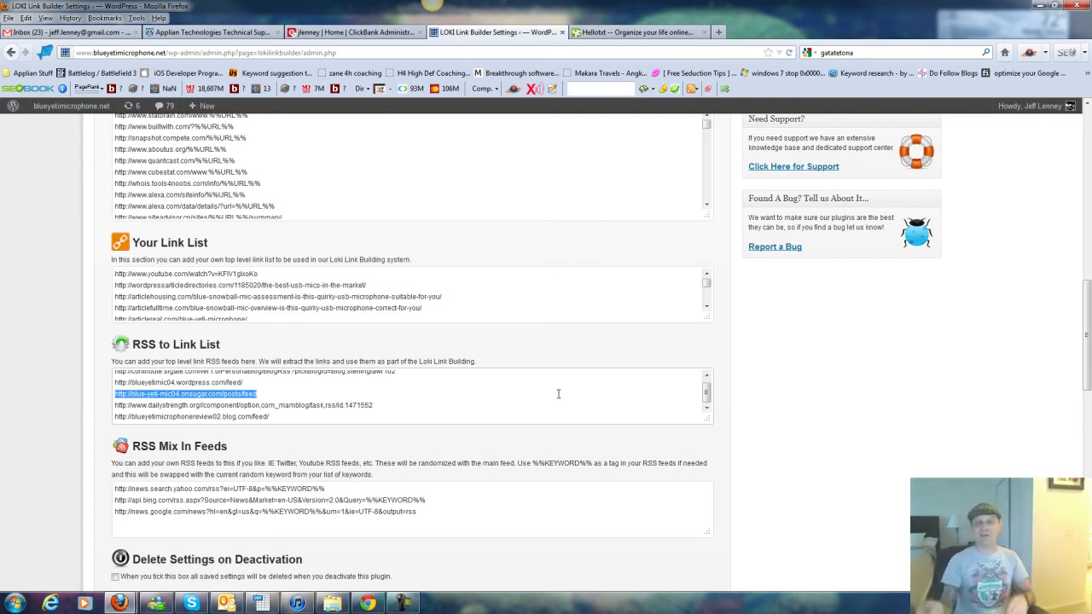
{"action": "left_click", "coordinate": [20, 431]}
- Go to the email transmission options and place the cursor in the transmission emails box
{"action": "scroll", "coordinate": [23, 422], "scroll_direction": "down", "scroll_amount": 3}
{"action": "scroll", "coordinate": [23, 420], "scroll_direction": "down", "scroll_amount": 8}
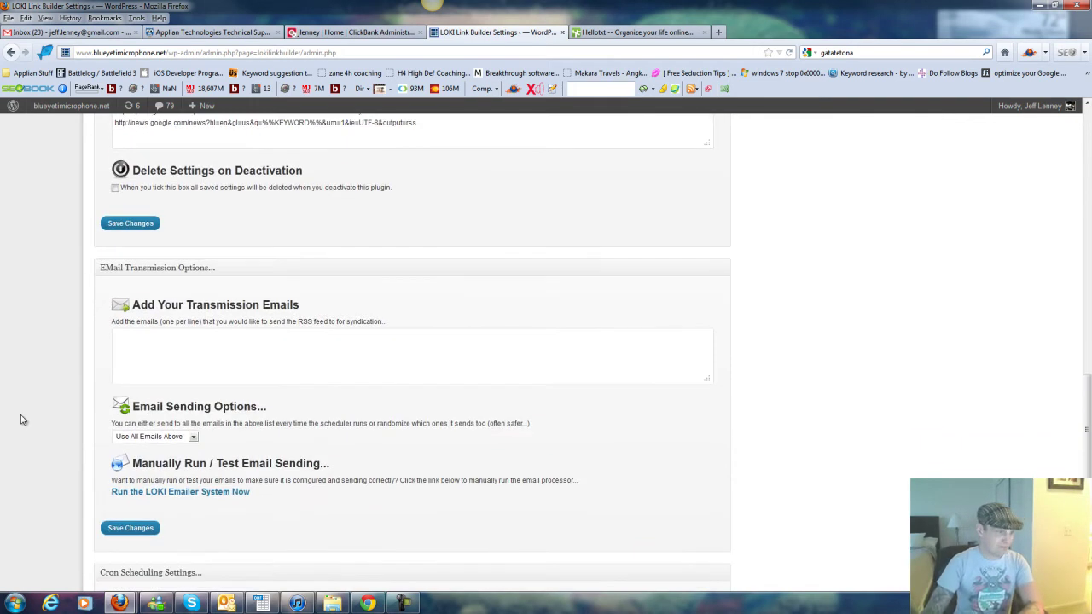
{"action": "scroll", "coordinate": [24, 420], "scroll_direction": "down", "scroll_amount": 1}
{"action": "left_click", "coordinate": [208, 333]}
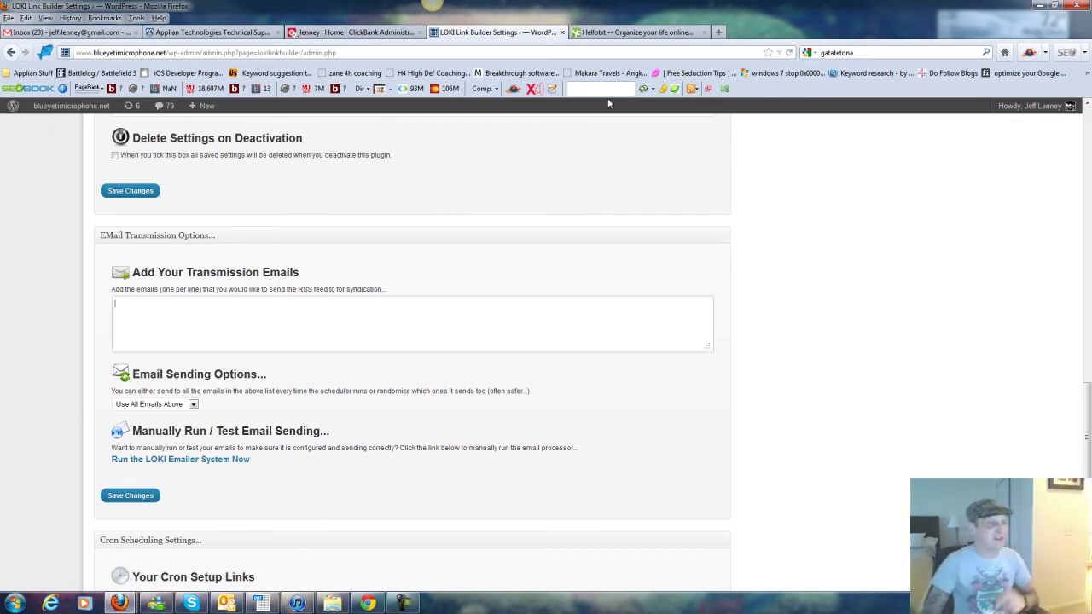
- Switch to the Hellotxt site, browse its homepage banner slides including the supported social networks, and return to the LOKI settings
{"action": "left_click", "coordinate": [639, 34]}
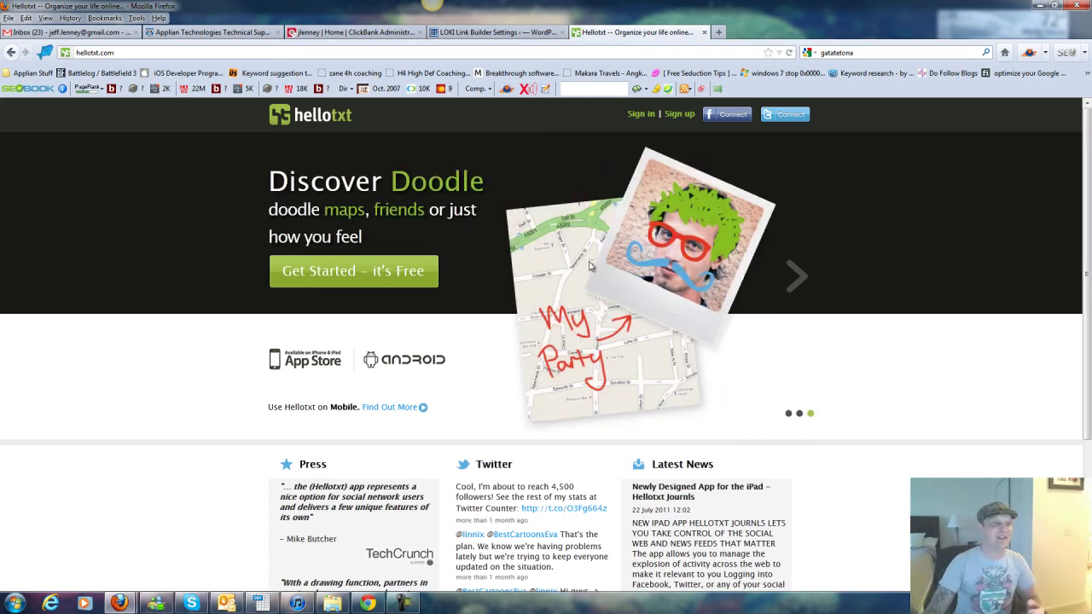
{"action": "left_click", "coordinate": [793, 270]}
{"action": "left_click", "coordinate": [793, 270]}
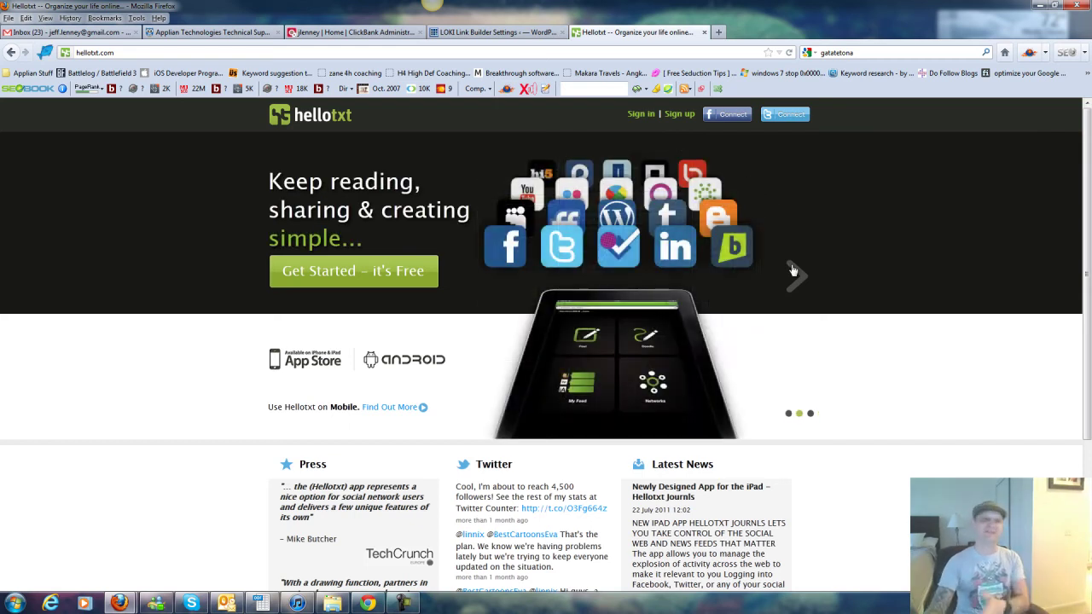
{"action": "left_click", "coordinate": [792, 270]}
{"action": "left_click", "coordinate": [796, 272]}
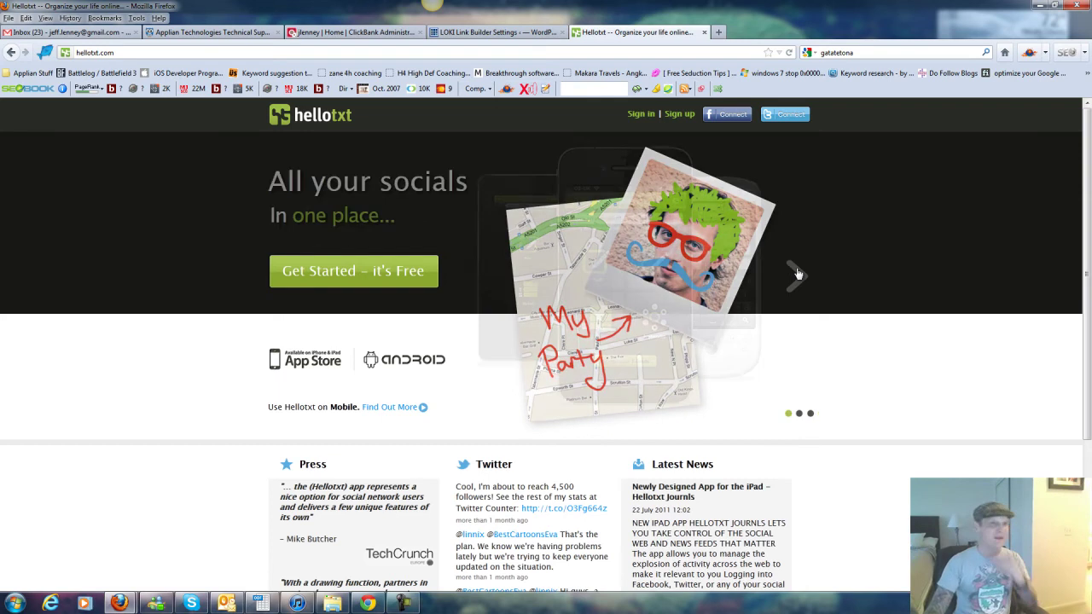
{"action": "left_click", "coordinate": [796, 272]}
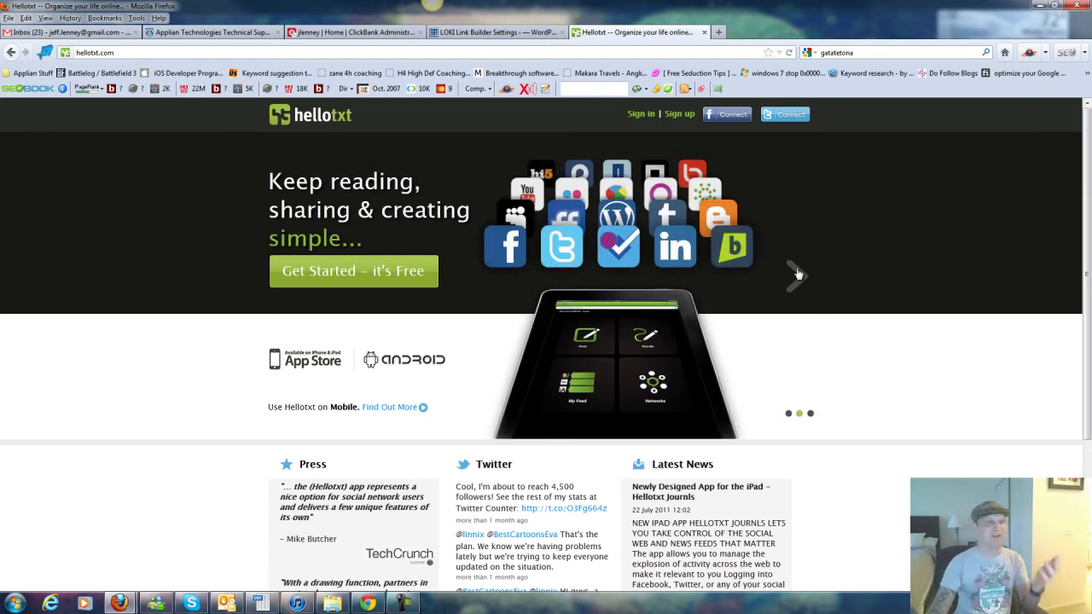
{"action": "left_click", "coordinate": [796, 272]}
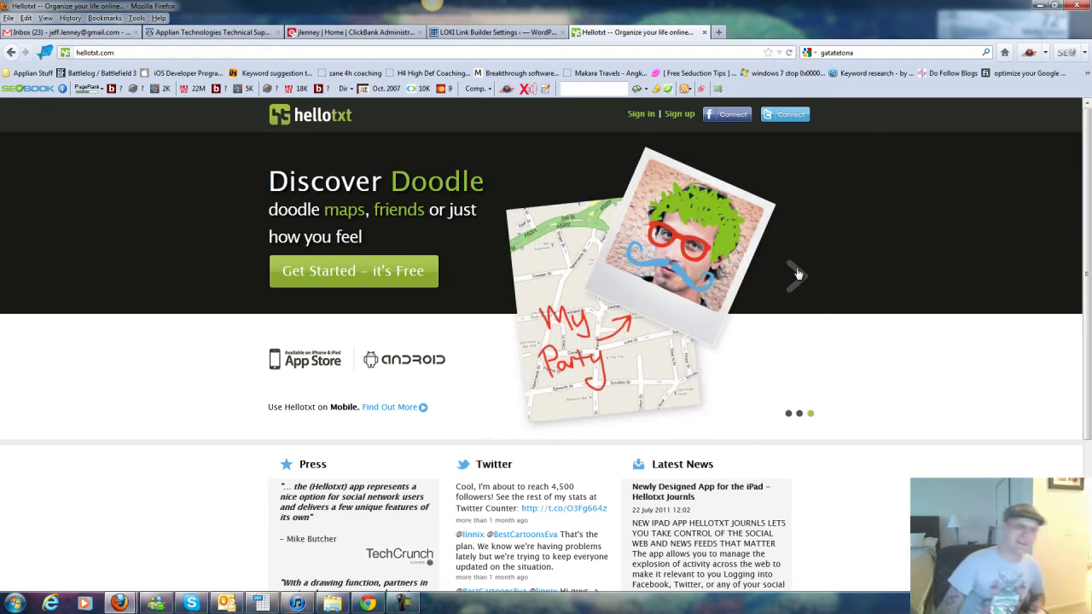
{"action": "left_click", "coordinate": [797, 273]}
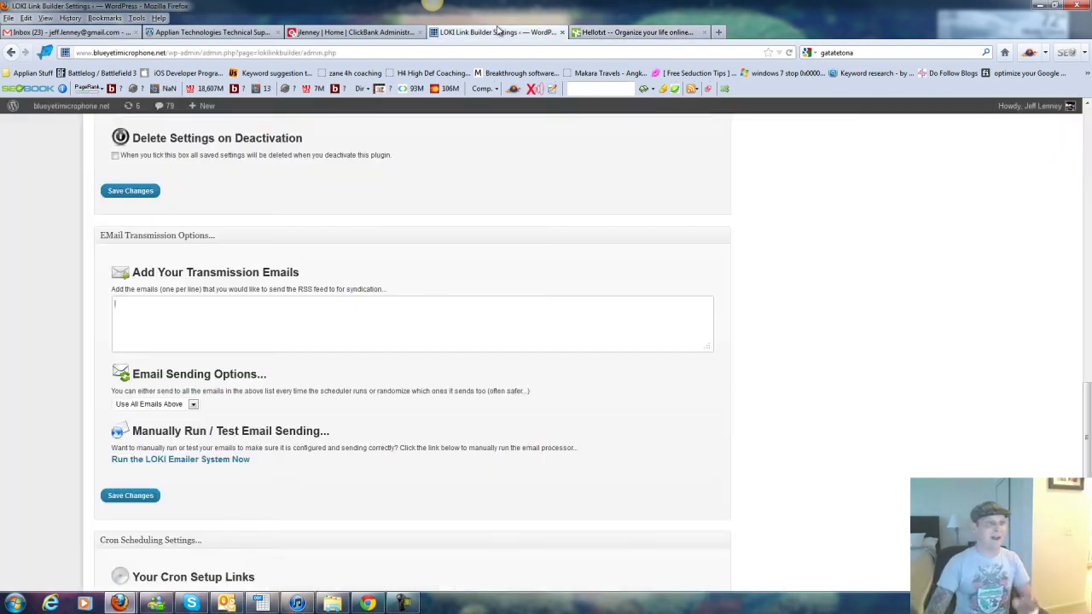
{"action": "left_click", "coordinate": [493, 32]}
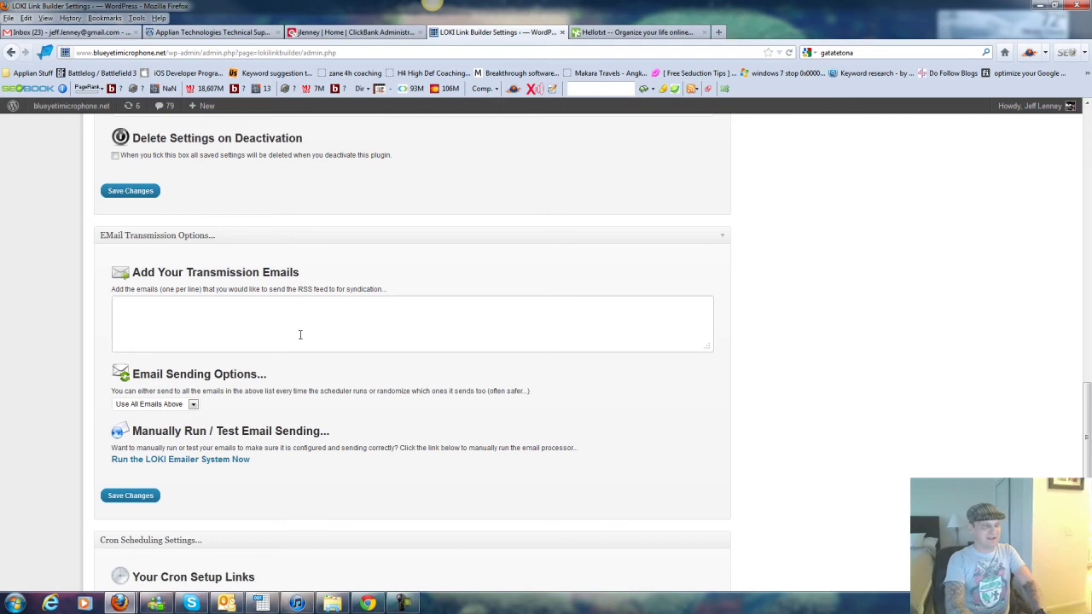
- Enter two sample Hellotxt email addresses, one per line, in the transmission emails list
{"action": "type", "text": "test@hellotxt.com"}
{"action": "key", "text": "Return"}
{"action": "type", "text": "test2@hellotxt.com"}
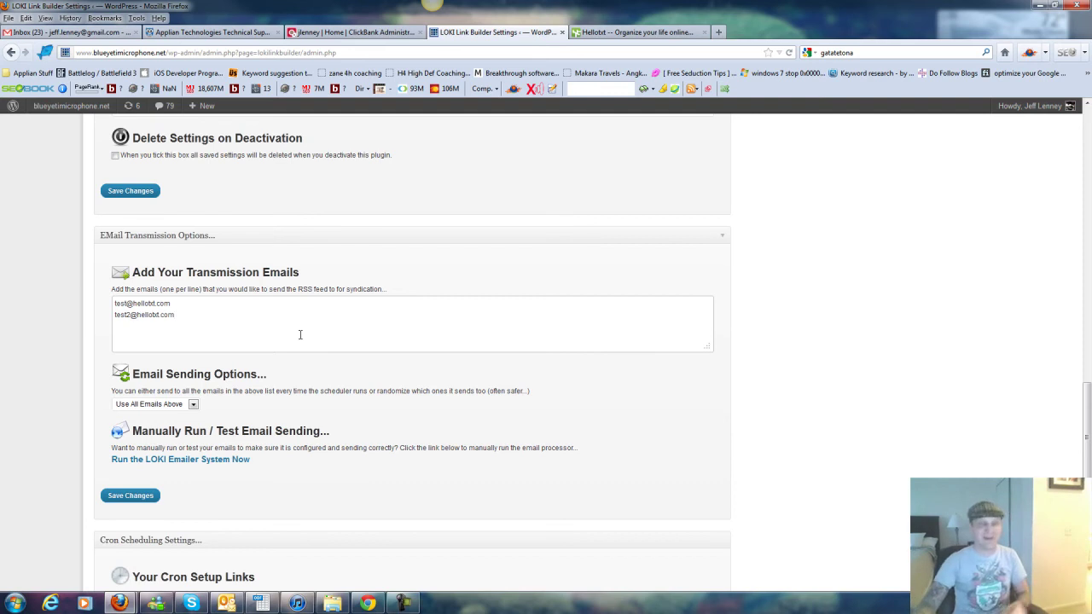
- Open the Fiverr site in a new browser tab and search its gigs for hellotxt
{"action": "key", "text": "ctrl+t"}
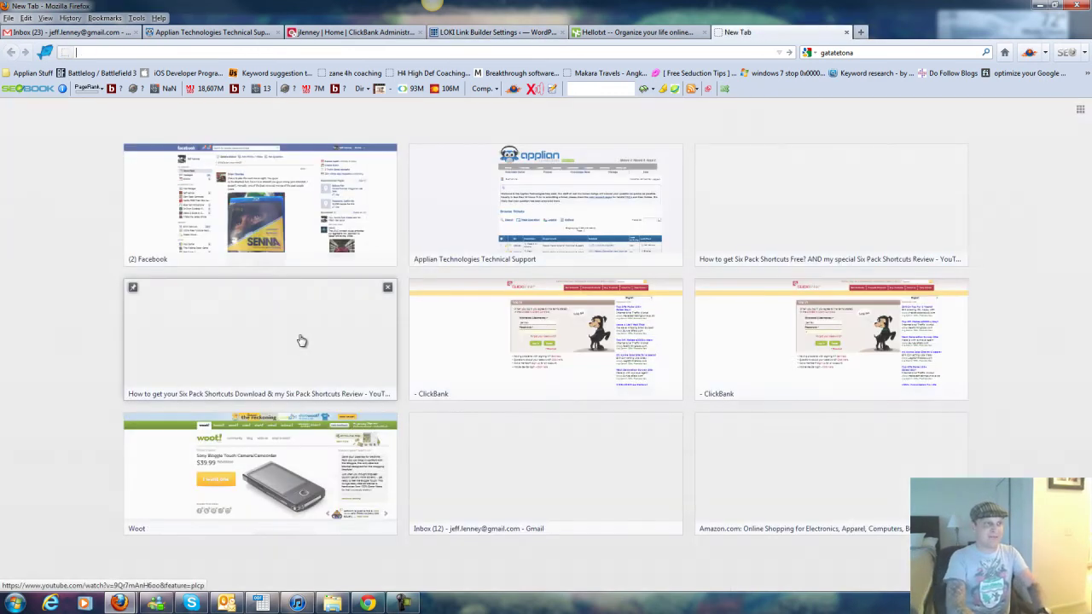
{"action": "type", "text": "fiverr"}
{"action": "key", "text": "ctrl+Return"}
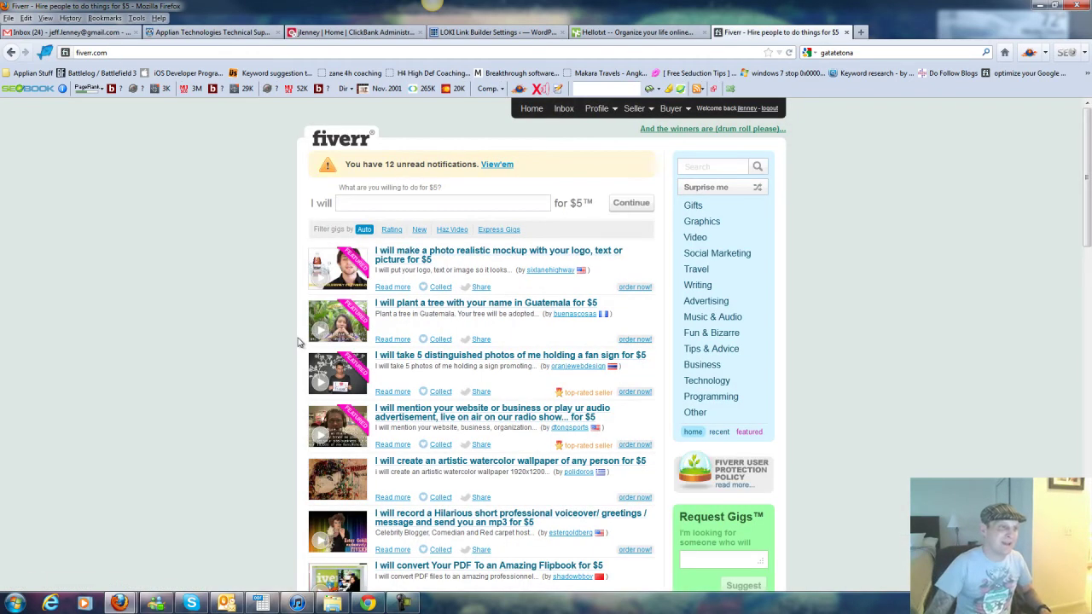
{"action": "left_click", "coordinate": [739, 165]}
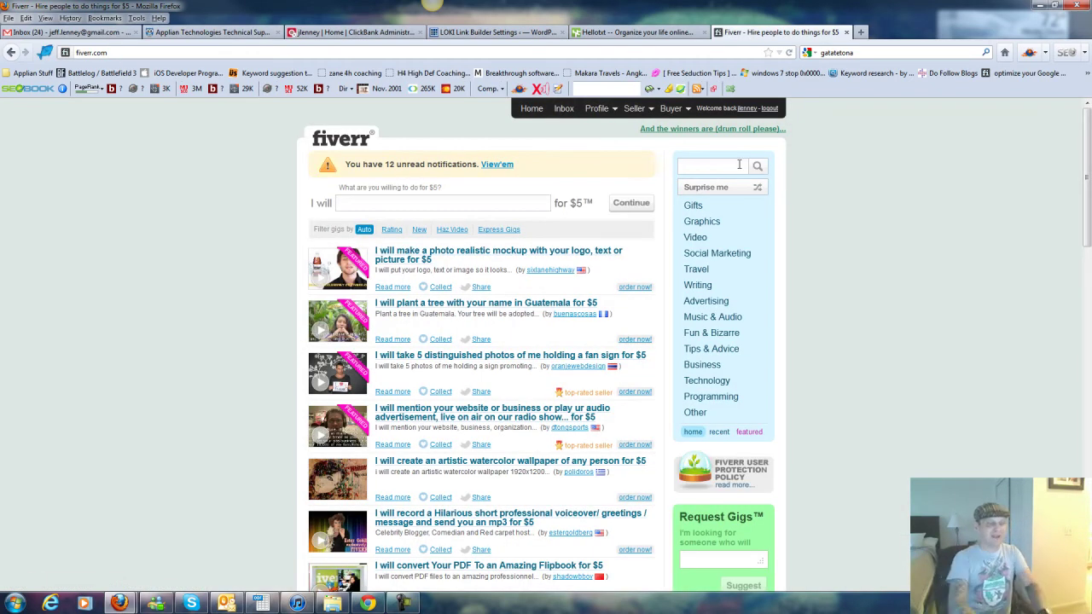
{"action": "type", "text": "hellotxt"}
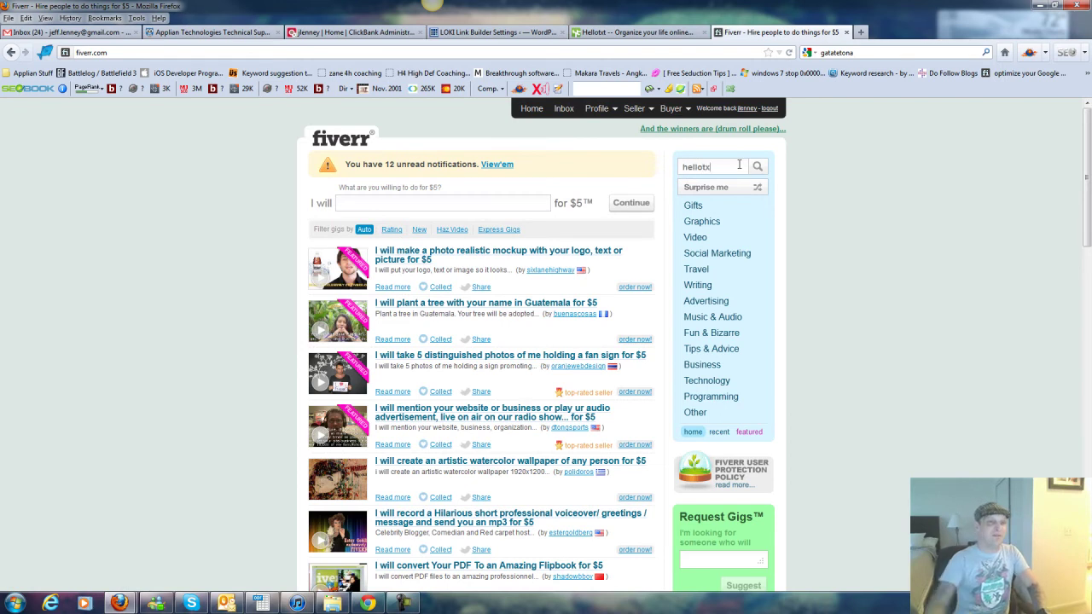
{"action": "left_click", "coordinate": [757, 167]}
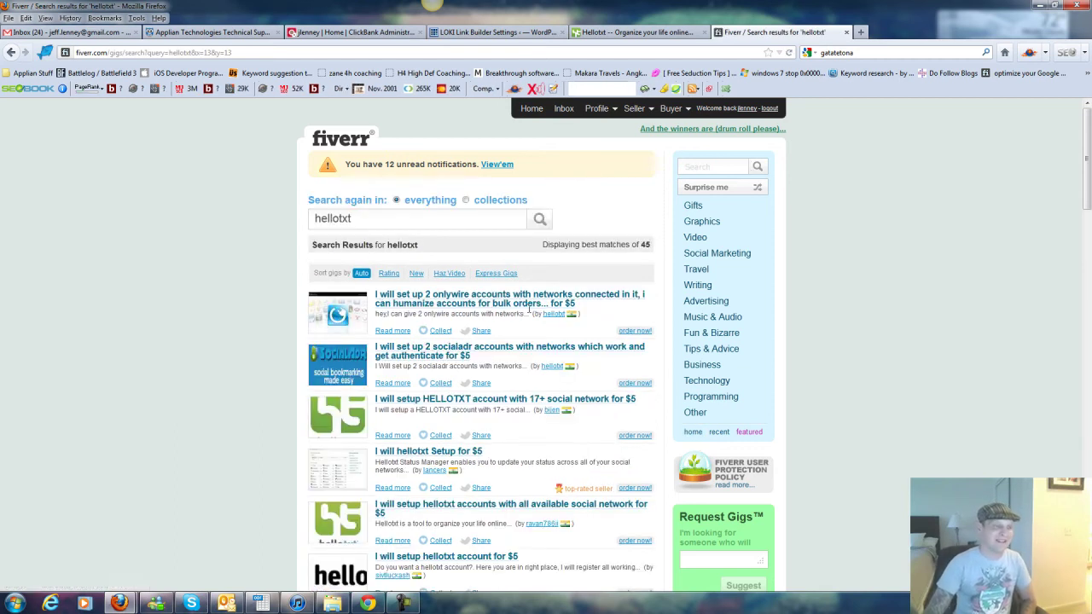
- Look through the Fiverr gigs offering Hellotxt account setup, and close the results to return to the LOKI settings
{"action": "scroll", "coordinate": [238, 314], "scroll_direction": "down", "scroll_amount": 5}
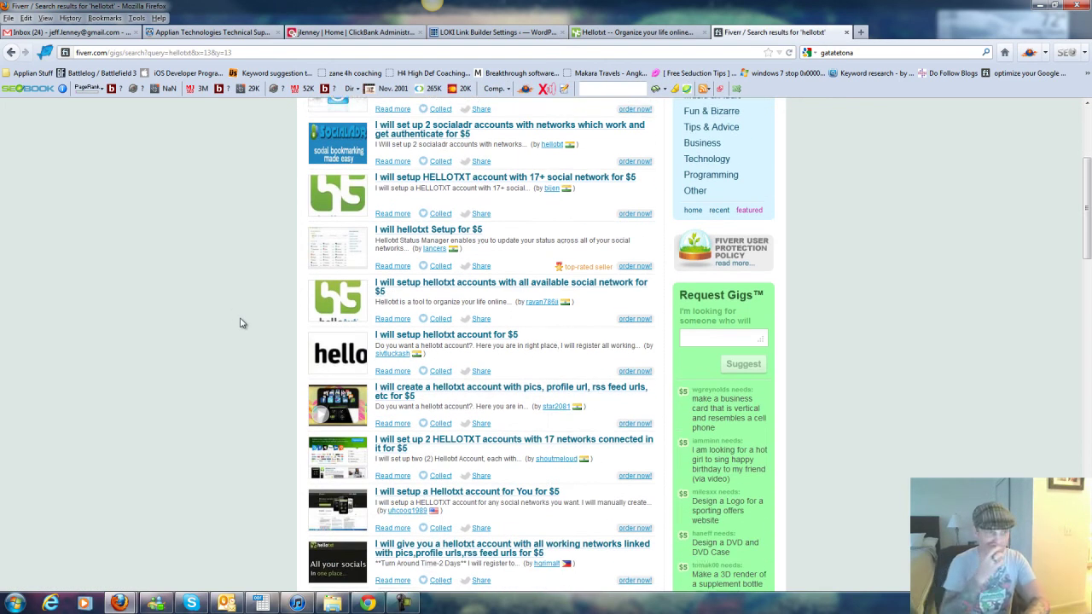
{"action": "scroll", "coordinate": [241, 323], "scroll_direction": "down", "scroll_amount": 4}
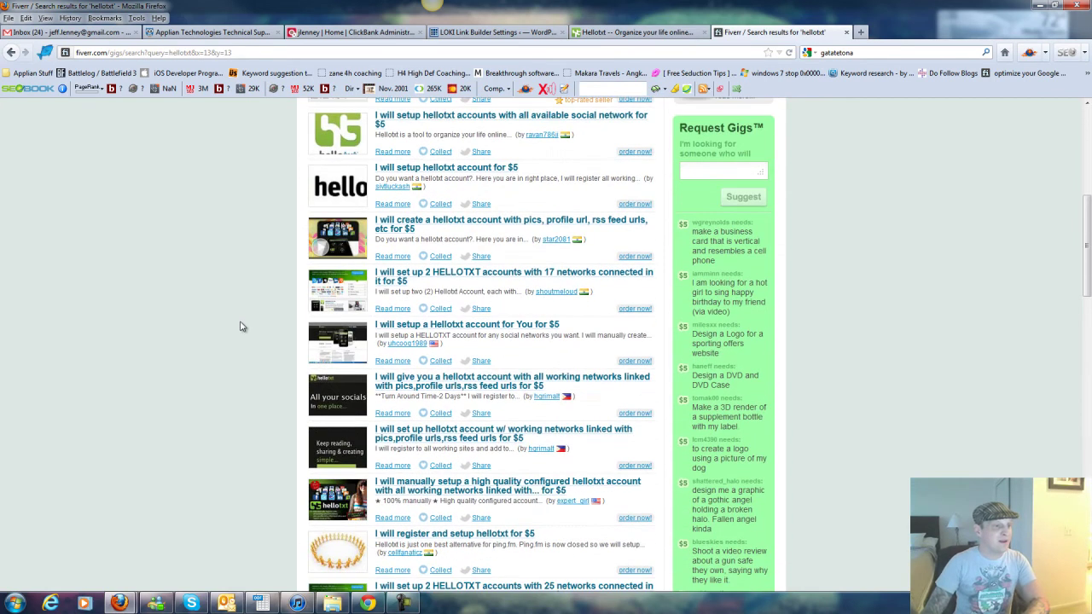
{"action": "scroll", "coordinate": [241, 327], "scroll_direction": "down", "scroll_amount": 4}
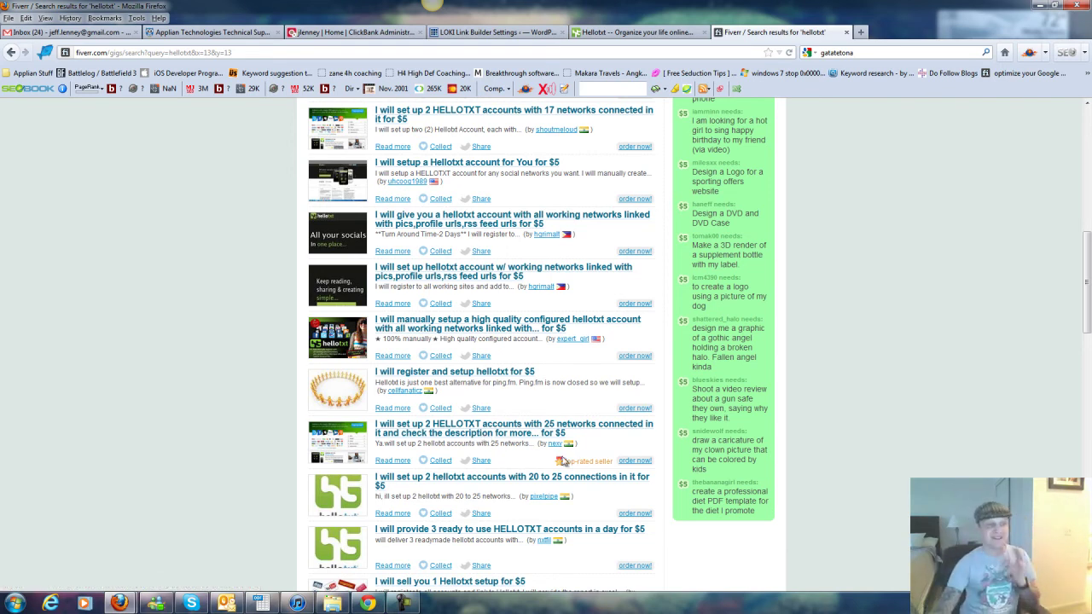
{"action": "left_click", "coordinate": [846, 32]}
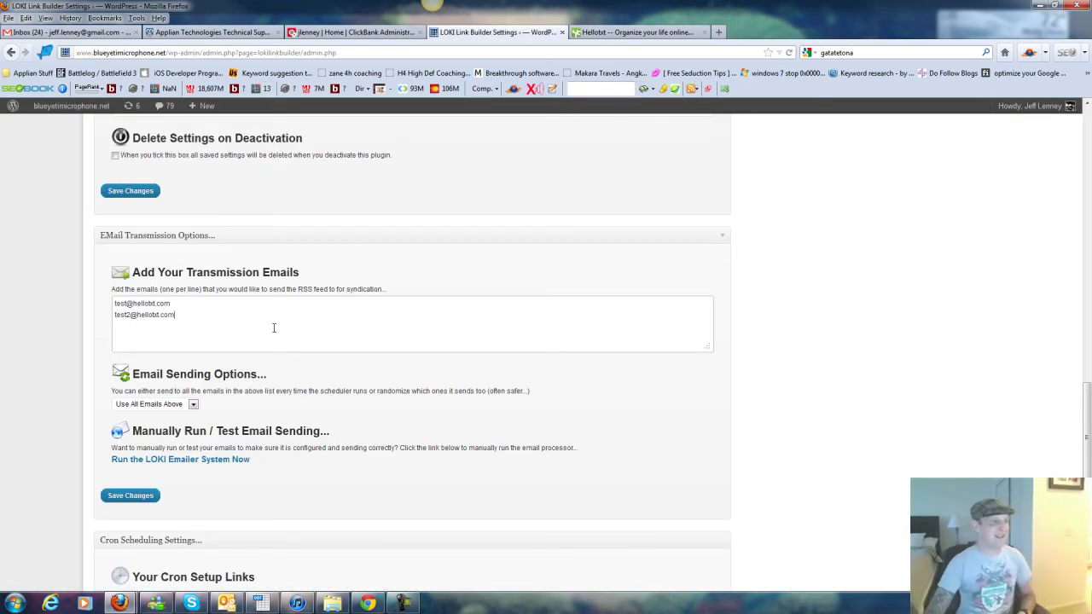
- Clear the sample addresses from the transmission emails list
{"action": "key", "text": "ctrl+a"}
{"action": "key", "text": "BackSpace"}
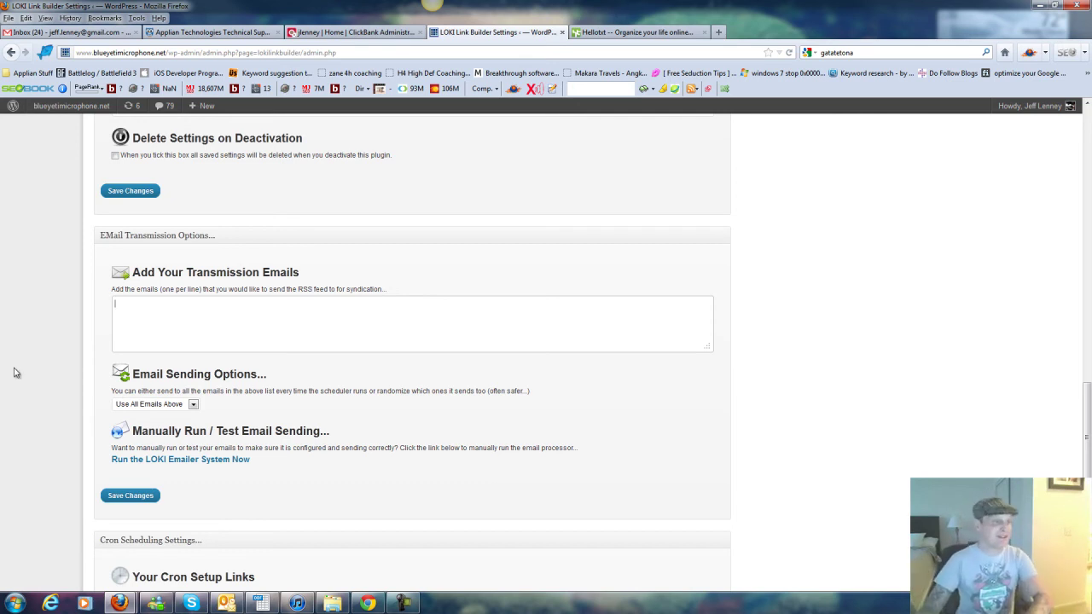
- Review the Cron Scheduling and Remote Stealth LOKI sections, and return to the main settings and promotional feed links
{"action": "scroll", "coordinate": [28, 366], "scroll_direction": "down", "scroll_amount": 1}
{"action": "scroll", "coordinate": [28, 367], "scroll_direction": "down", "scroll_amount": 5}
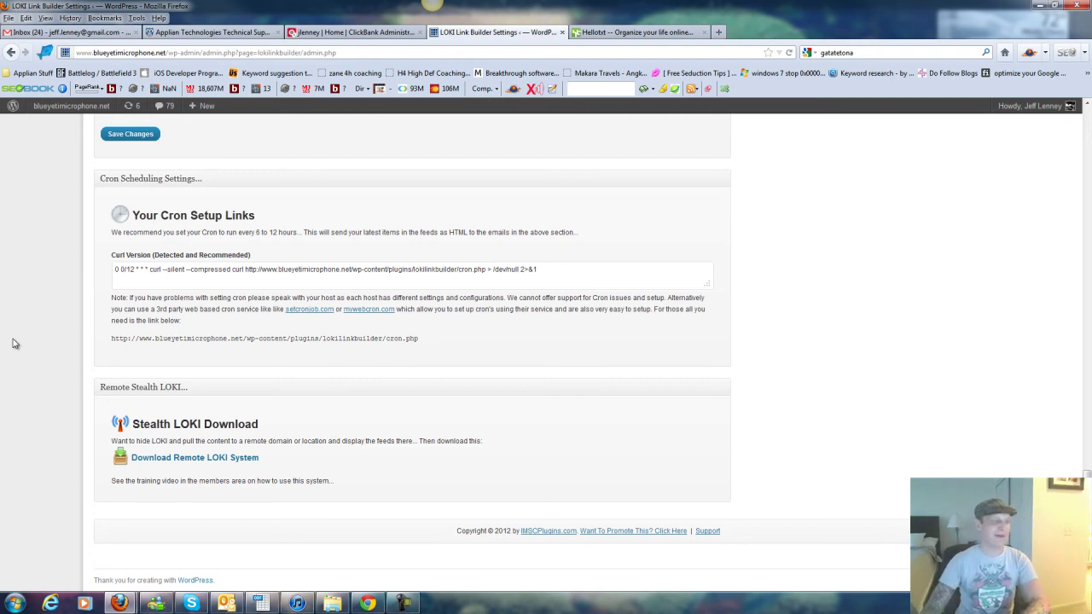
{"action": "scroll", "coordinate": [13, 344], "scroll_direction": "up", "scroll_amount": 12}
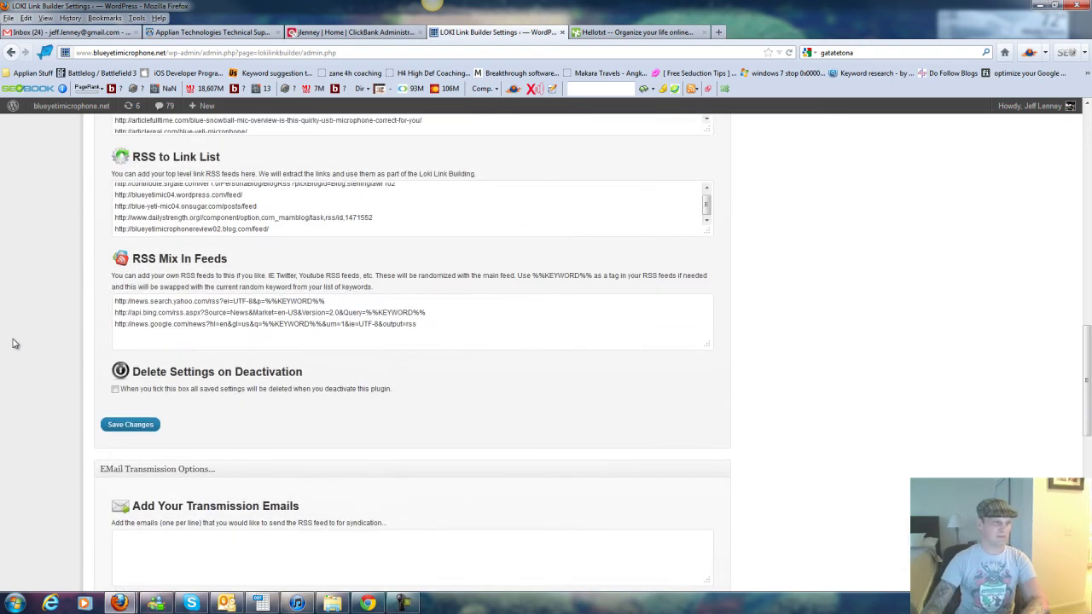
{"action": "scroll", "coordinate": [13, 344], "scroll_direction": "up", "scroll_amount": 10}
{"action": "mouse_move", "coordinate": [10, 346]}
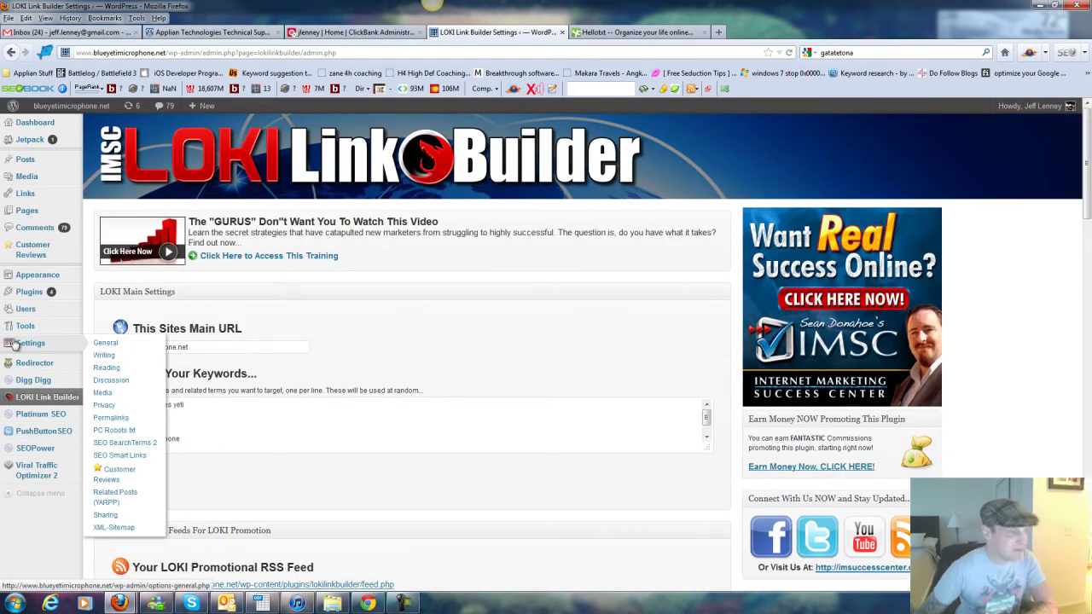
{"action": "scroll", "coordinate": [329, 310], "scroll_direction": "down", "scroll_amount": 4}
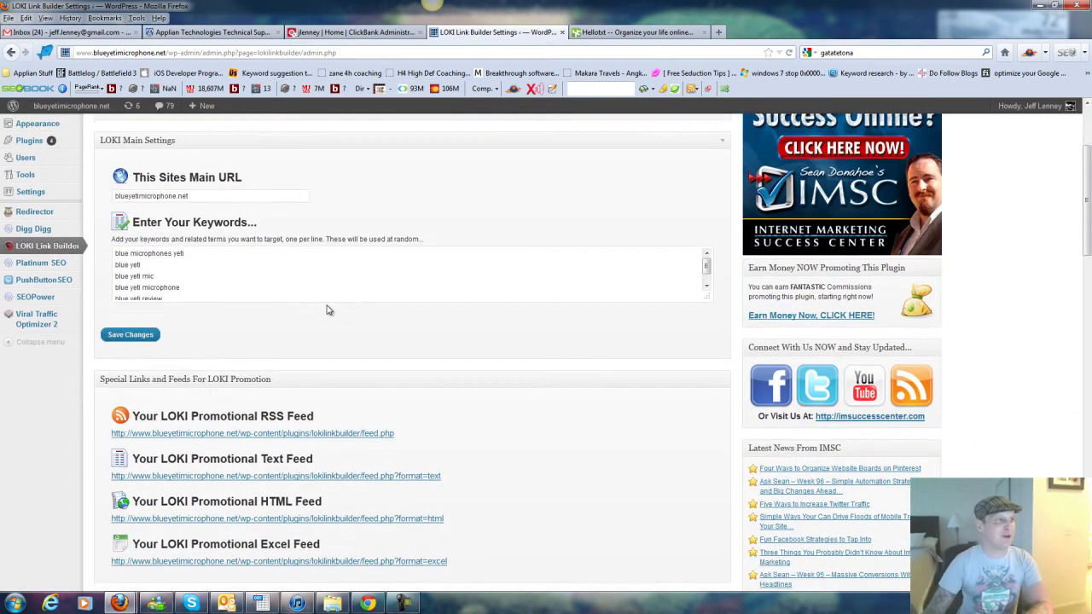
- Open a new browser tab
{"action": "key", "text": "ctrl+t"}
{"action": "type", "text": "siemreap"}
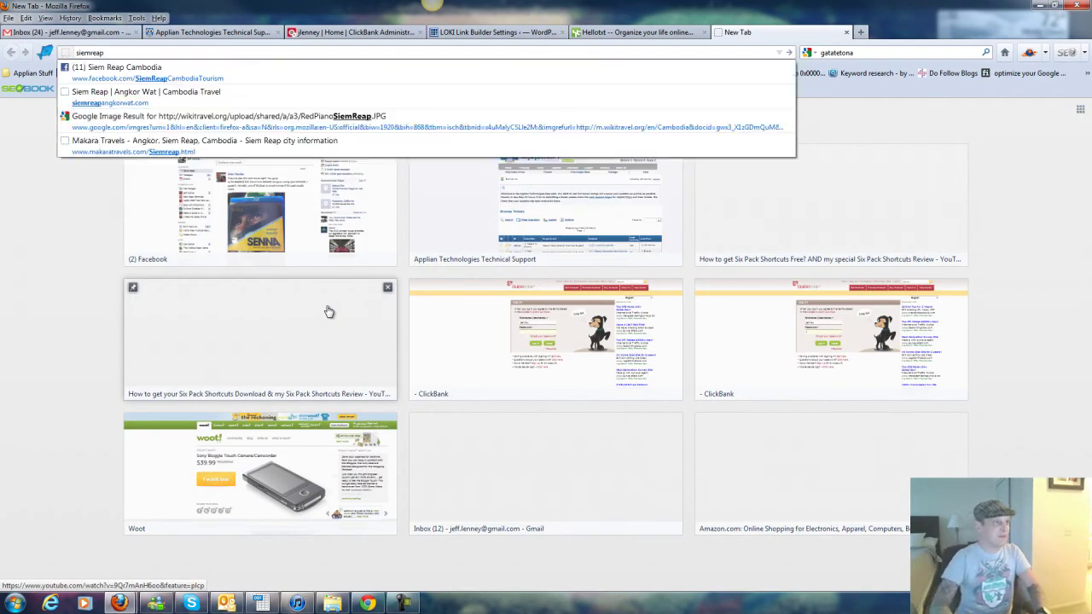
{"action": "key", "text": "Down"}
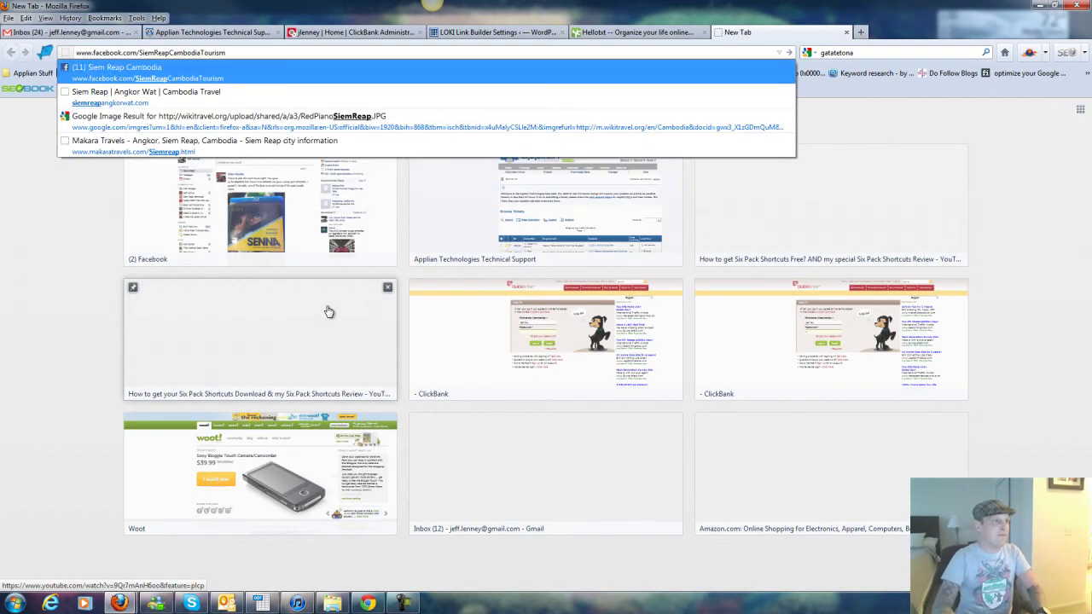
{"action": "key", "text": "BackSpace"}
{"action": "key", "text": "BackSpace"}
{"action": "key", "text": "BackSpace"}
{"action": "key", "text": "BackSpace"}
{"action": "key", "text": "BackSpace"}
{"action": "key", "text": "BackSpace"}
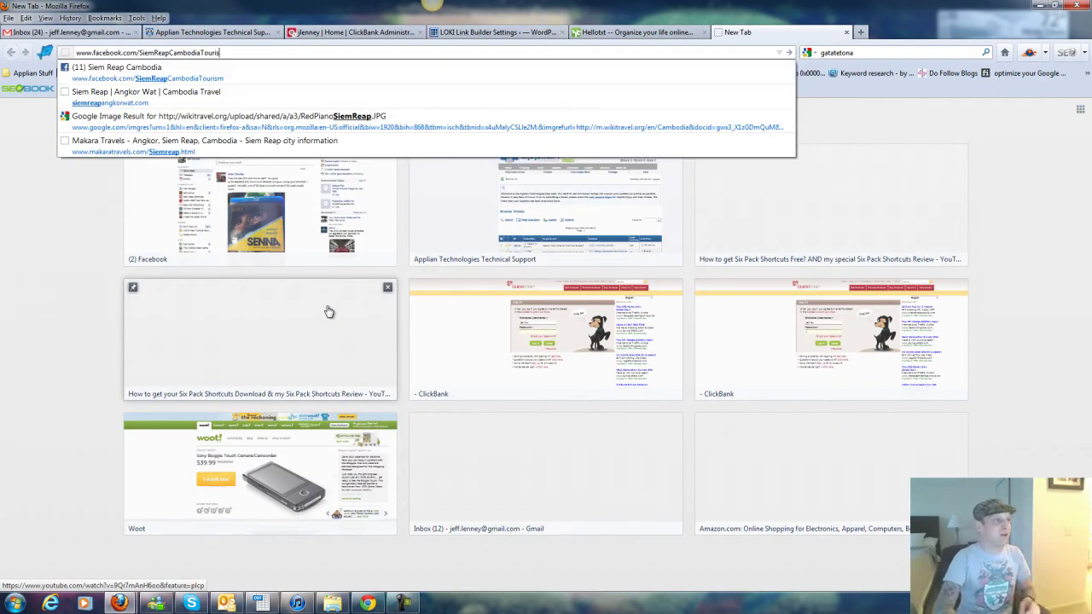
- Open the Siem Reap Cambodia site's WordPress dashboard and go to its LOKI Link Builder settings
{"action": "key", "text": "ctrl+a"}
{"action": "type", "text": "SIEM"}
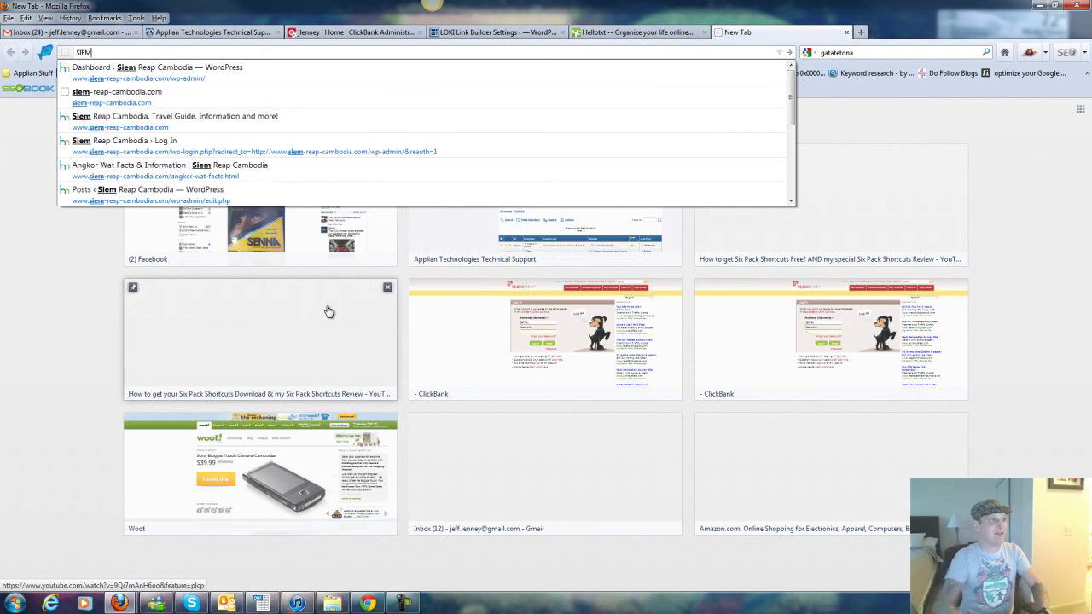
{"action": "key", "text": "Down"}
{"action": "key", "text": "Return"}
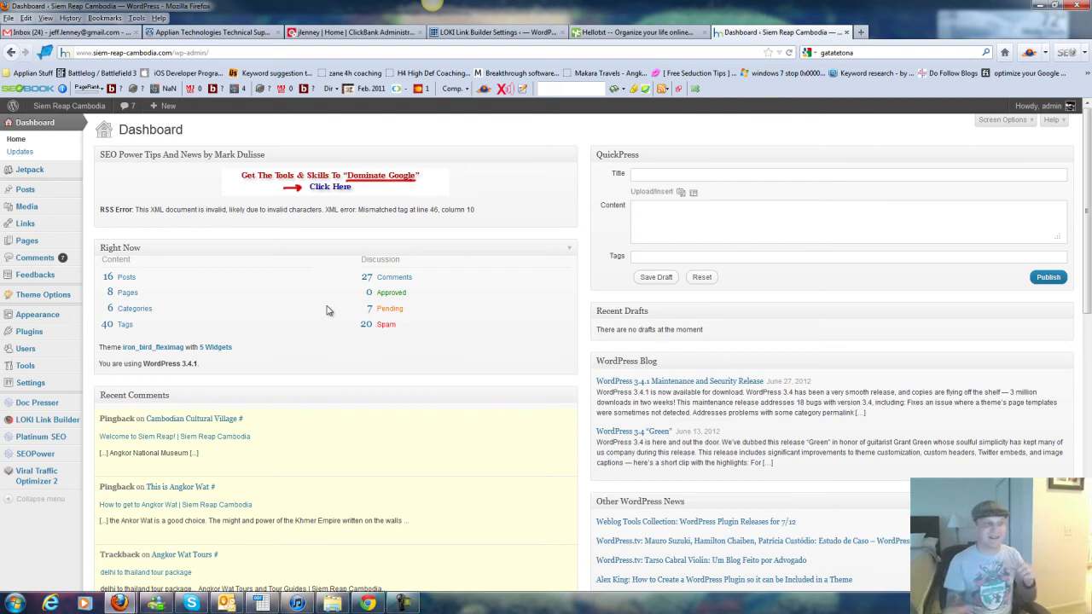
{"action": "mouse_move", "coordinate": [24, 409]}
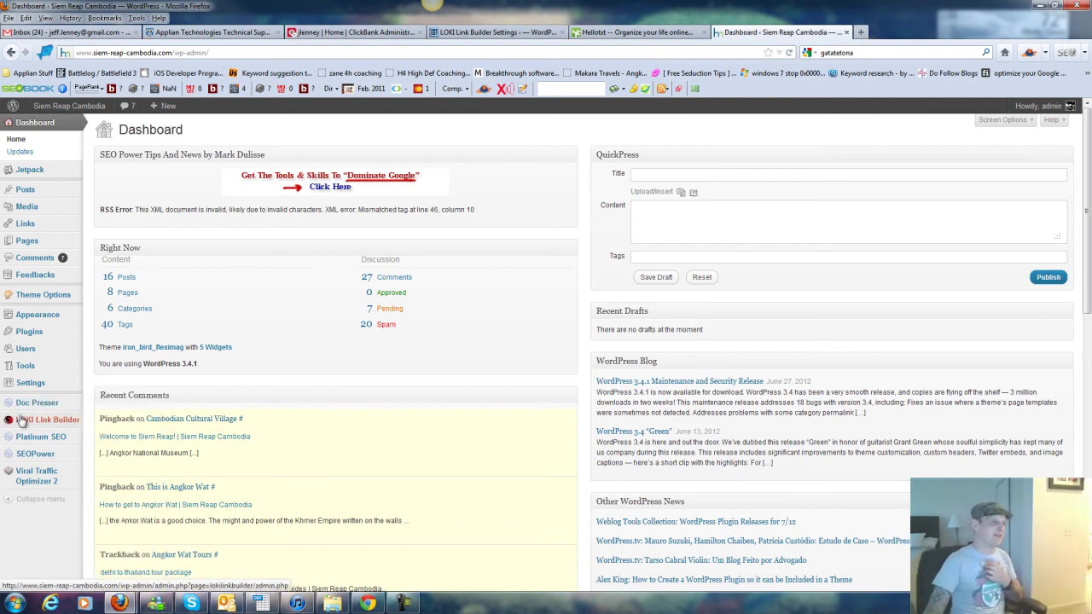
{"action": "left_click", "coordinate": [22, 422]}
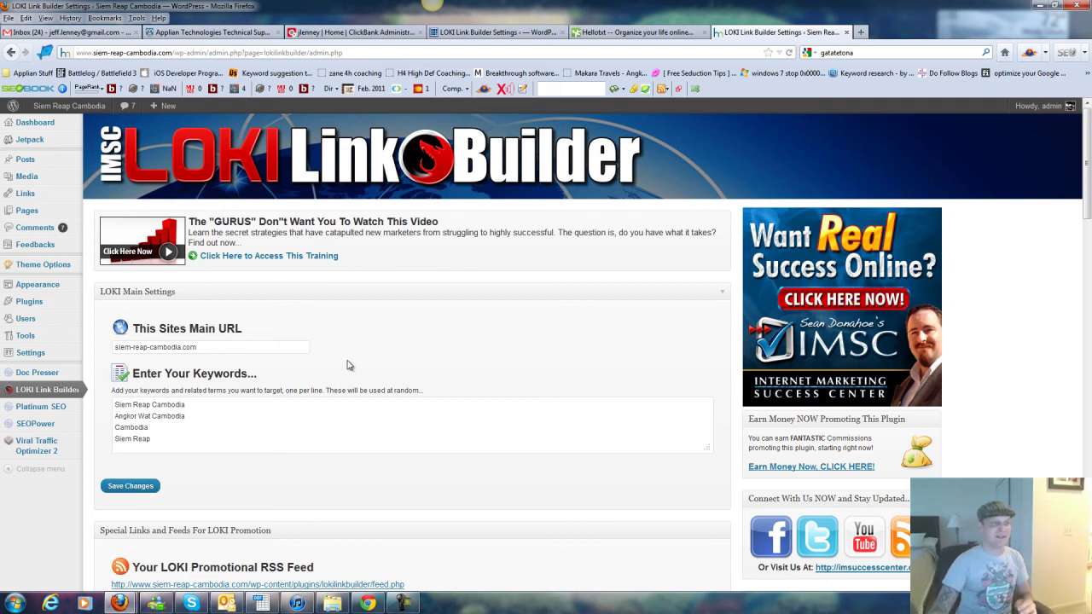
- Open the siem-reap-cambodia.com LOKI promotional RSS feed, examine its news items, and close the feed
{"action": "scroll", "coordinate": [359, 398], "scroll_direction": "down", "scroll_amount": 6}
{"action": "left_click", "coordinate": [271, 307]}
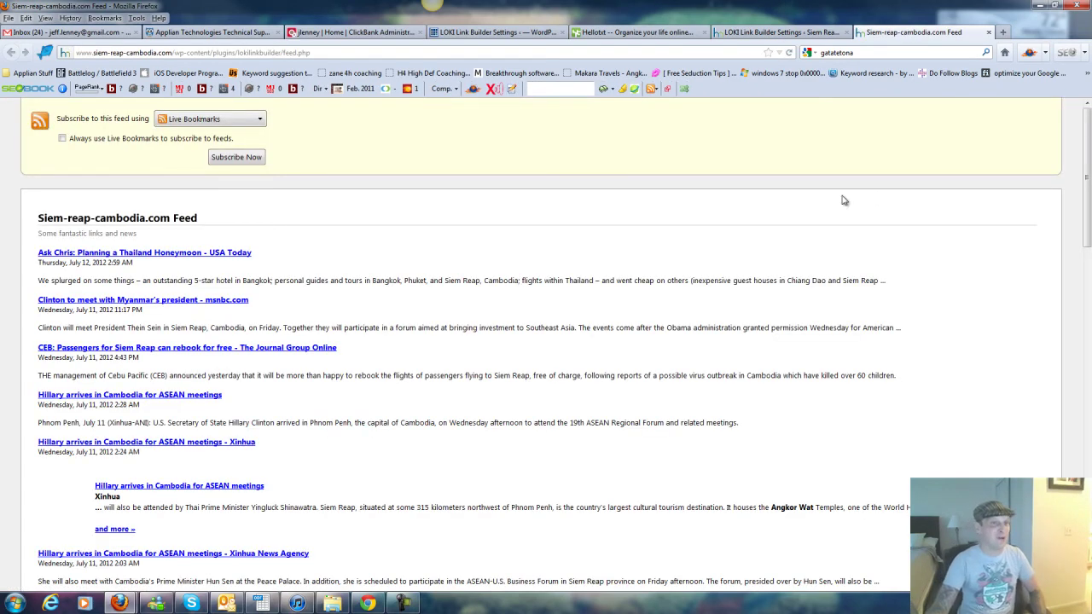
{"action": "mouse_move", "coordinate": [1088, 119]}
{"action": "left_mouse_down"}
{"action": "mouse_move", "coordinate": [1088, 456]}
{"action": "mouse_move", "coordinate": [1087, 107]}
{"action": "left_mouse_up"}
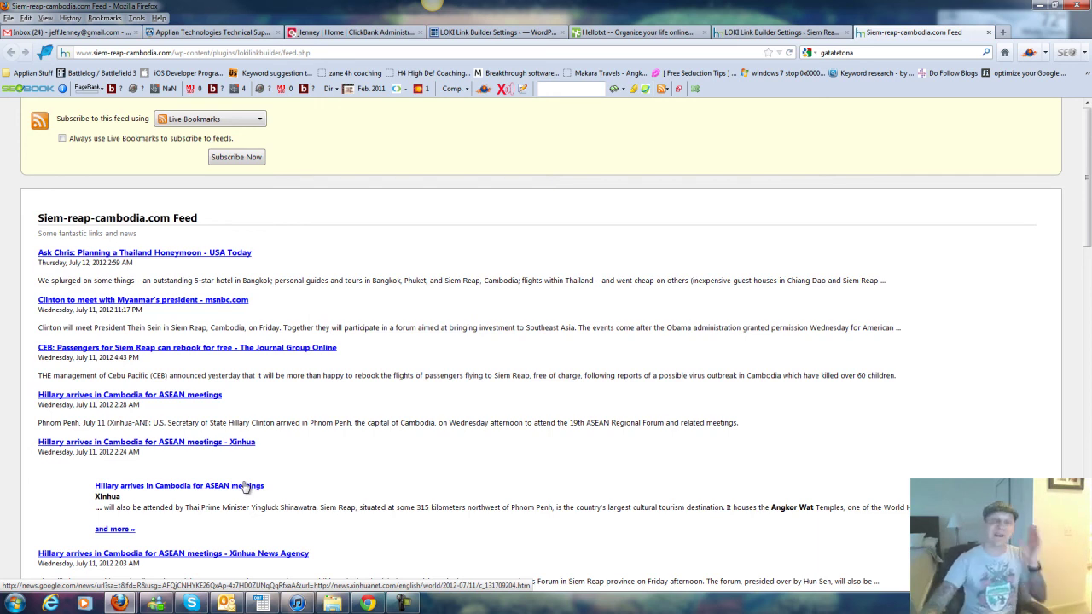
{"action": "left_click", "coordinate": [987, 32]}
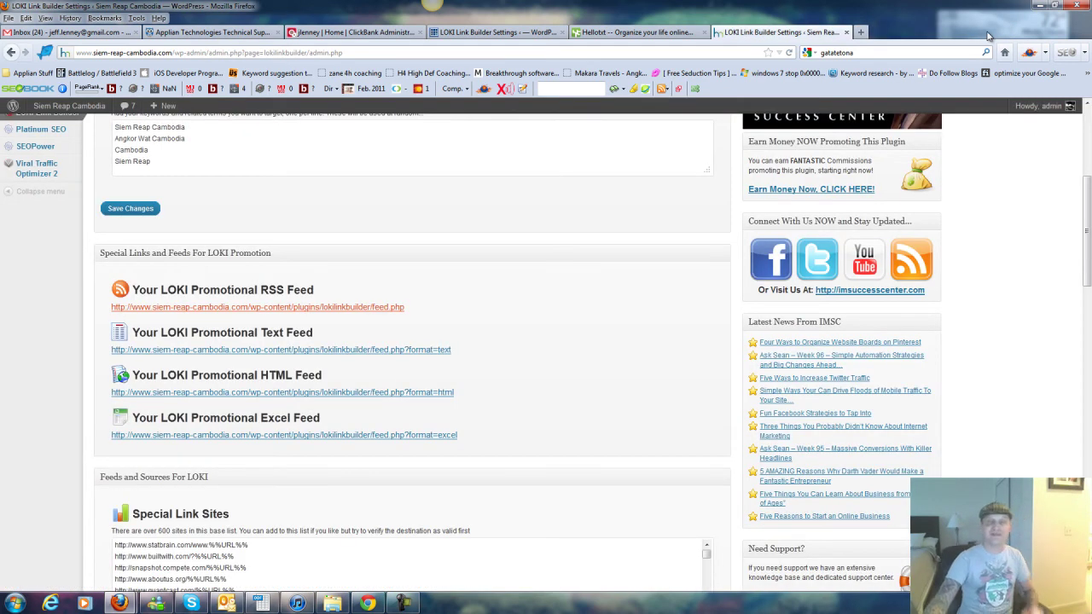